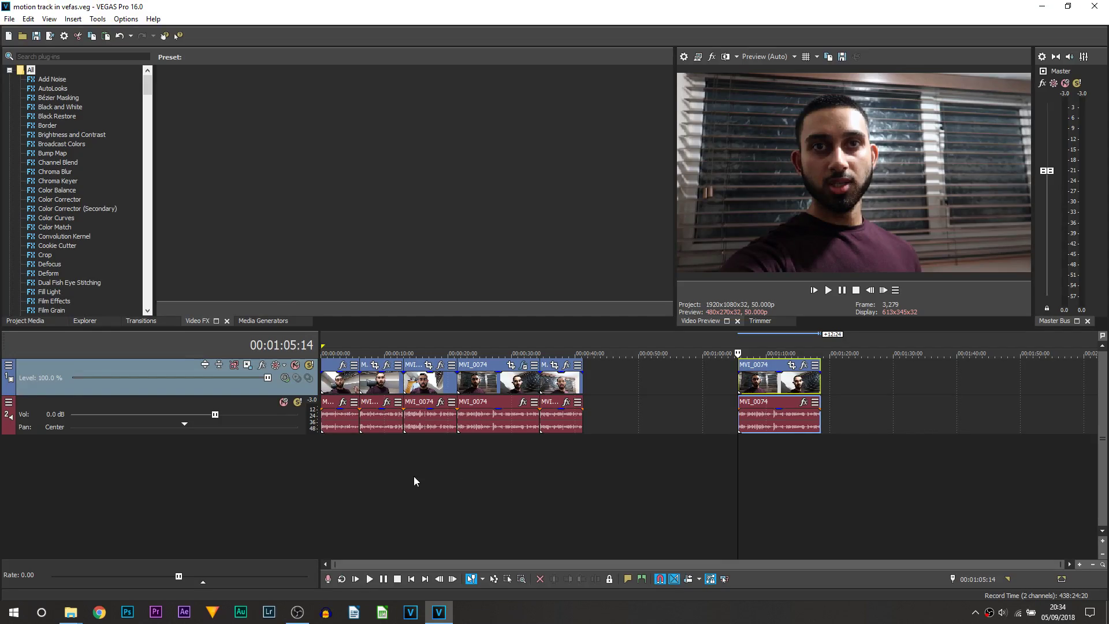
Scrub through the earlier clips to check that the blur was applied
mouse_move(351, 451)
mouse_down()
mouse_move(476, 440)
mouse_move(457, 444)
mouse_up()
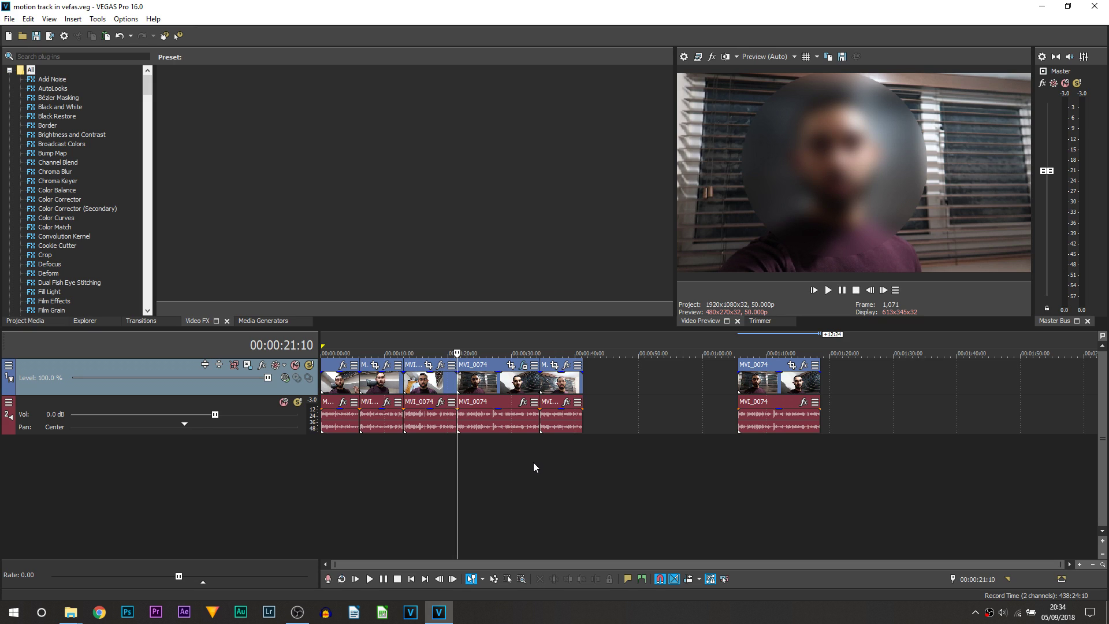
scroll(521, 467, up, 2)
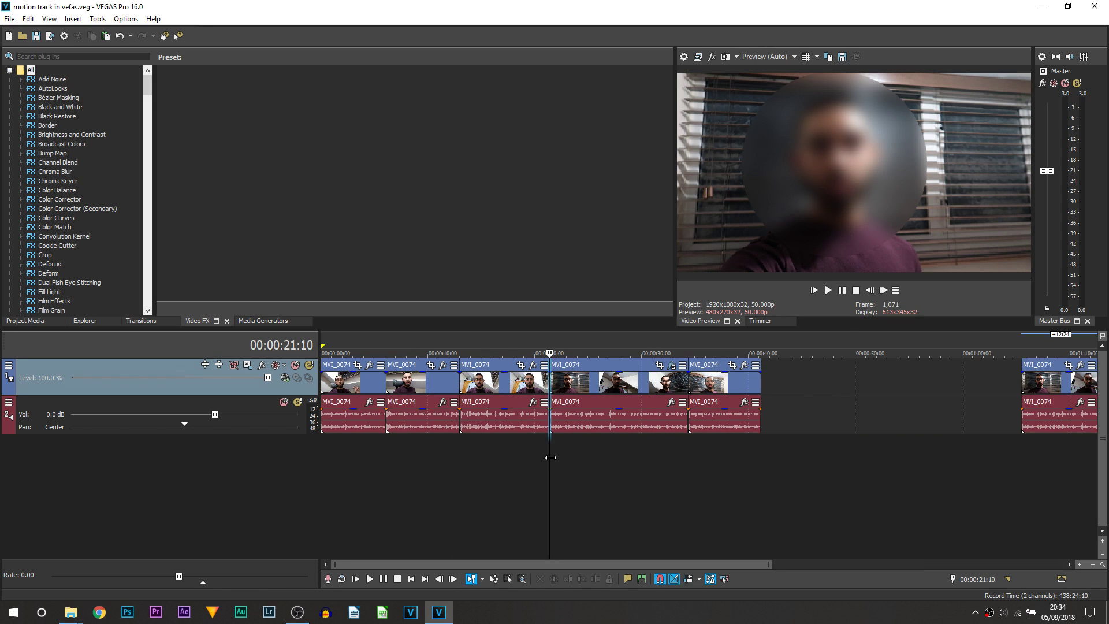
drag(550, 458, 644, 457)
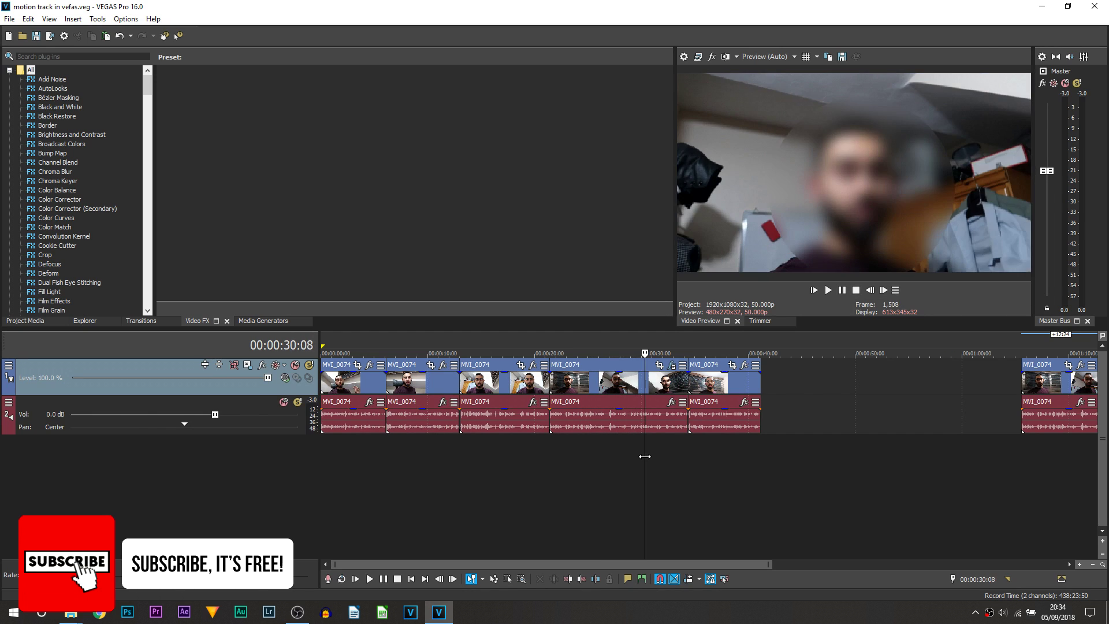
scroll(702, 405, down, 2)
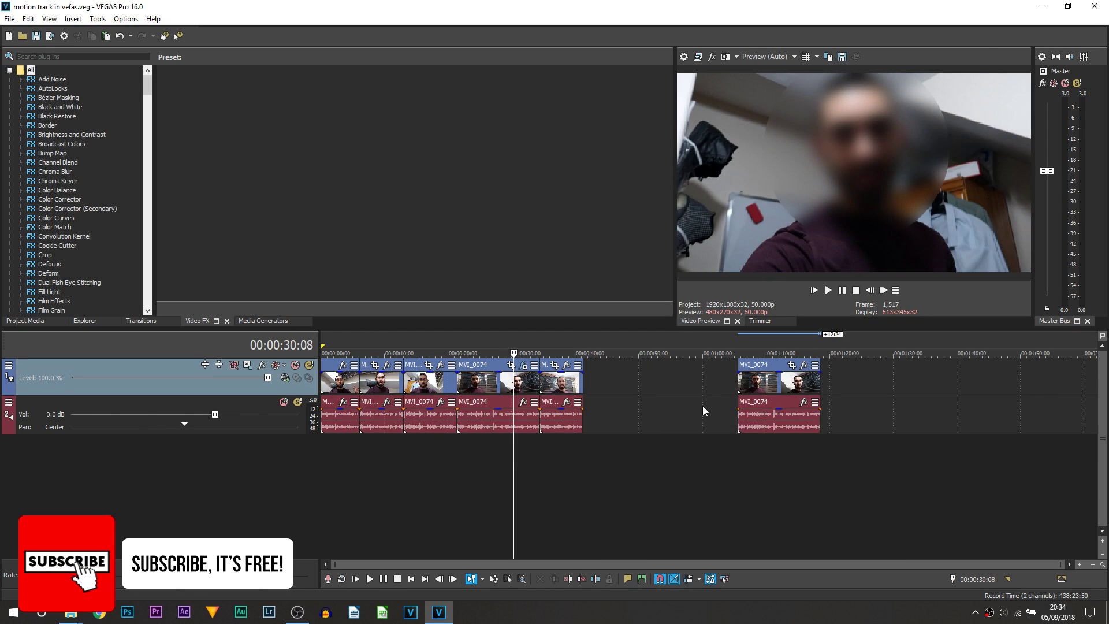
click(740, 382)
Select the later MVI_0074 clip and show the Bézier Masking presets
click(473, 384)
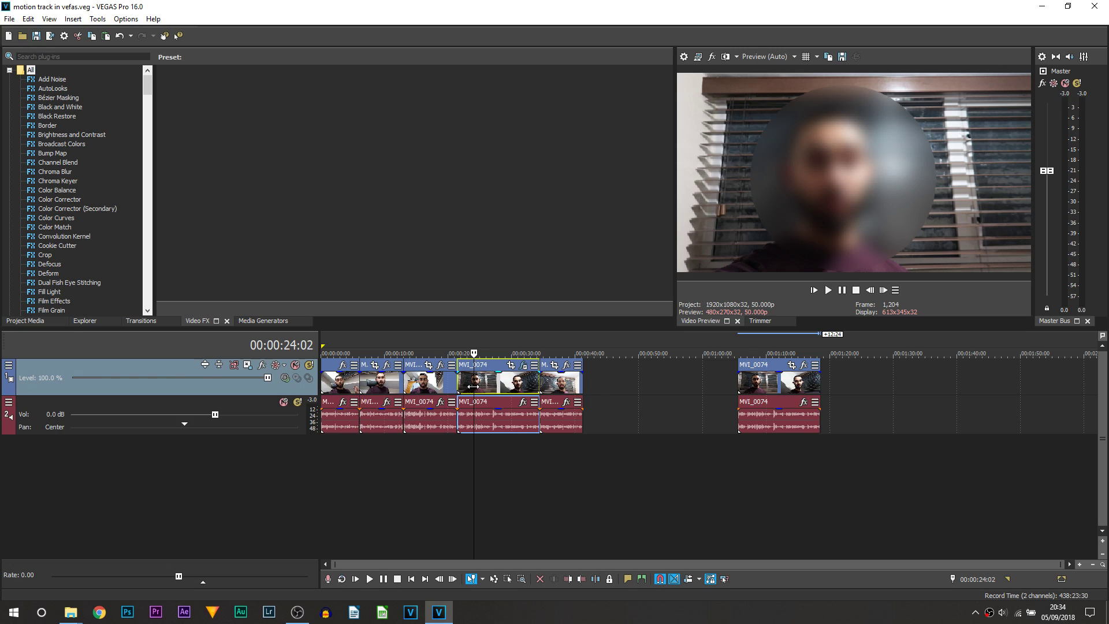
click(499, 386)
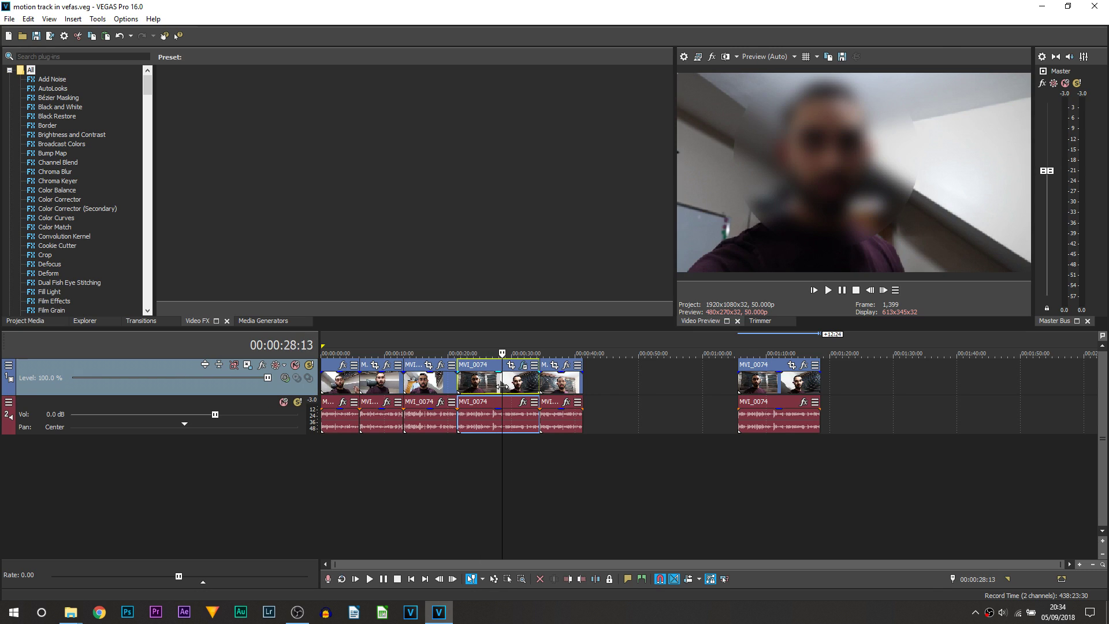
click(739, 382)
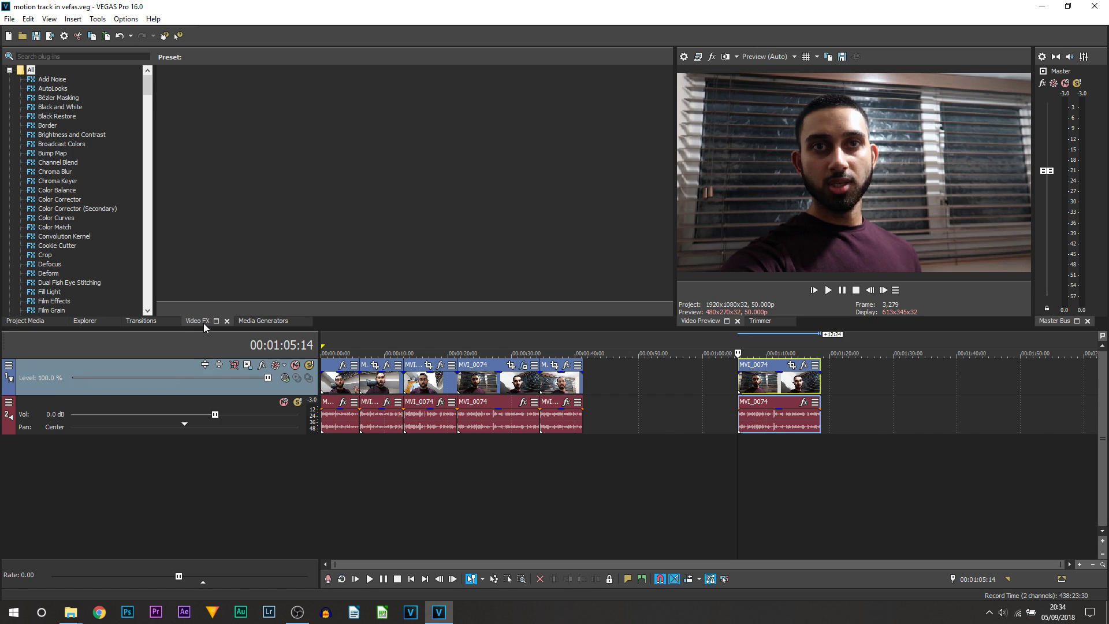
click(67, 99)
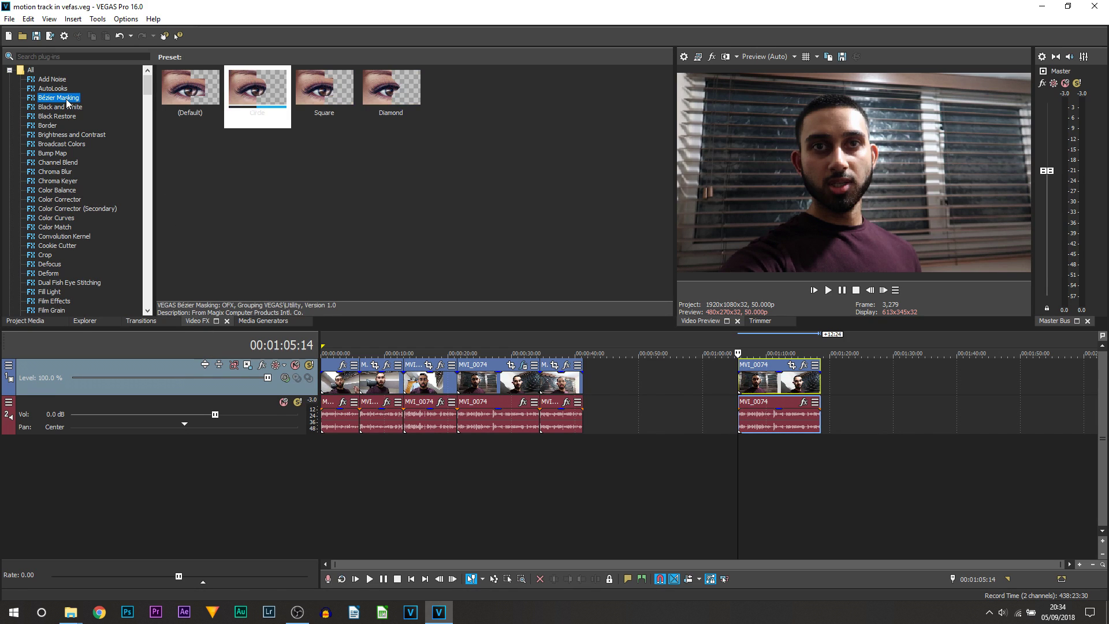
mouse_move(257, 88)
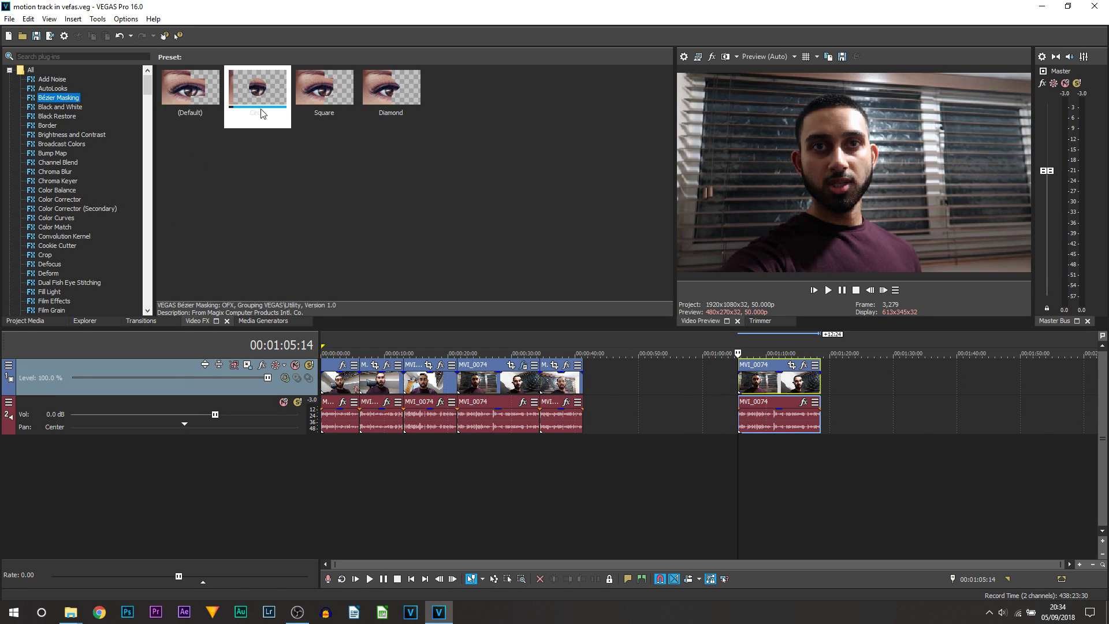
Apply the Circle Bézier mask preset to the later clip and enlarge it around the face
drag(260, 109, 256, 86)
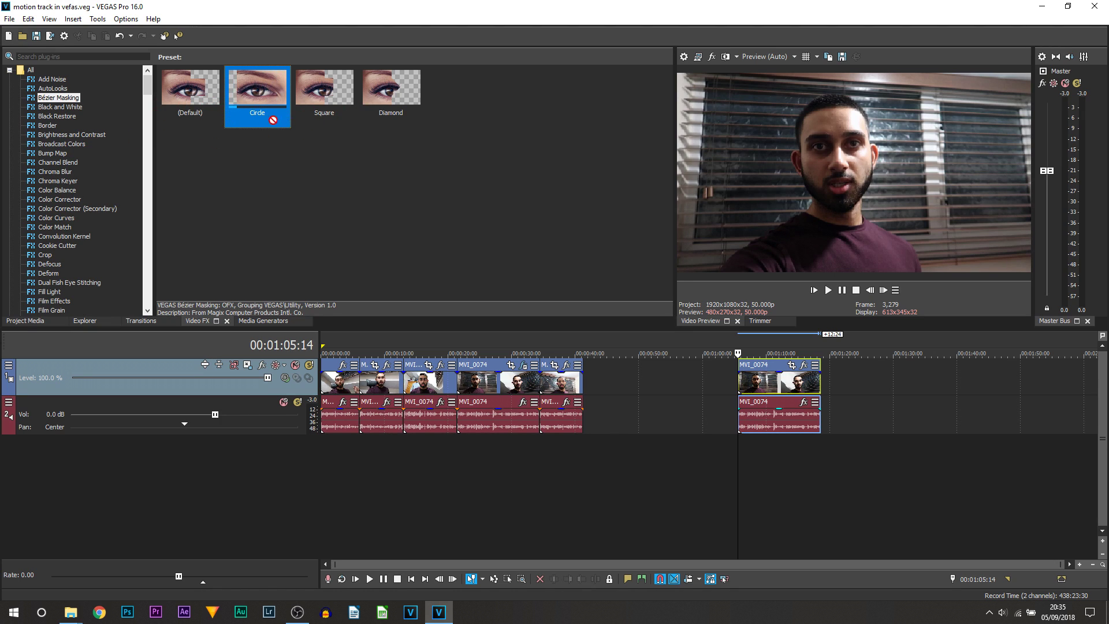
drag(724, 349, 751, 376)
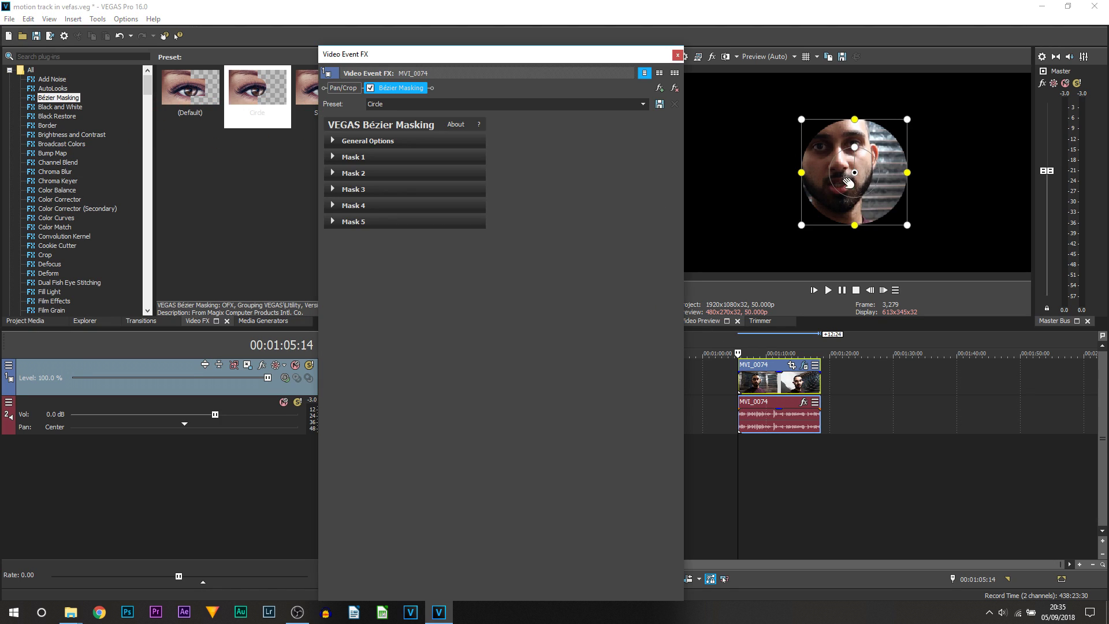
mouse_move(909, 225)
mouse_down()
mouse_move(933, 239)
mouse_move(890, 214)
mouse_move(919, 243)
mouse_up()
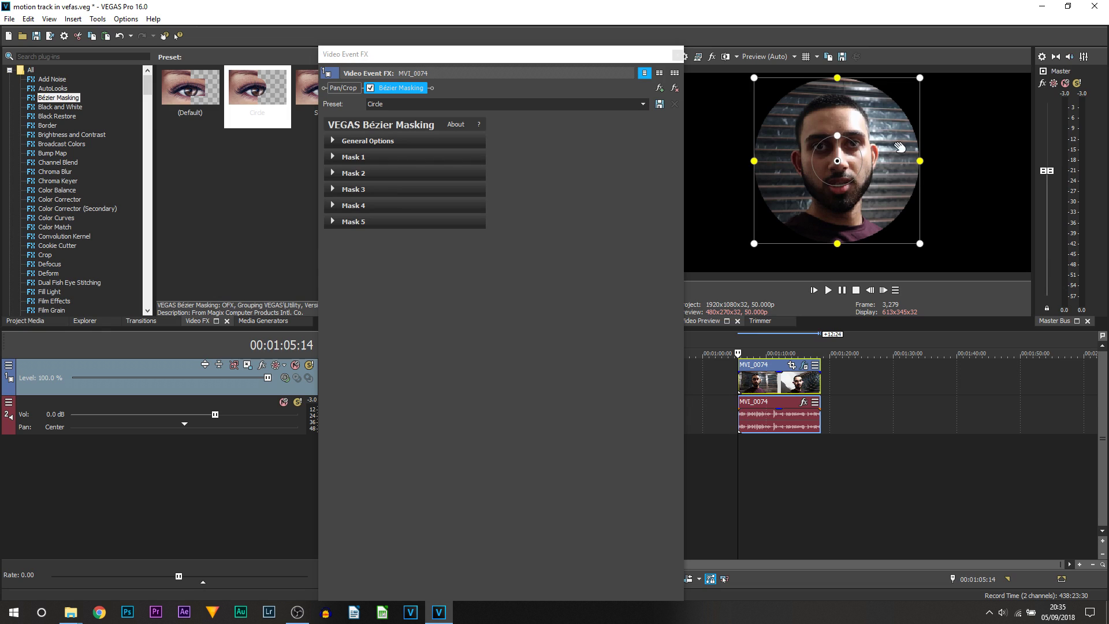
click(332, 158)
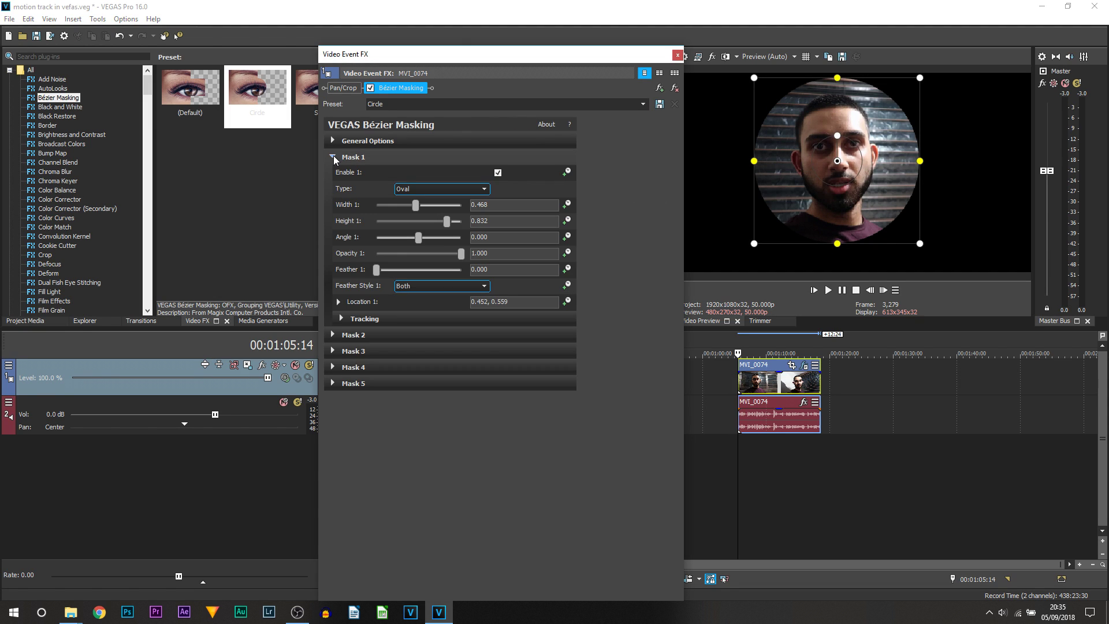
Run Mask 1 motion tracking to create location keyframes following the face
click(341, 319)
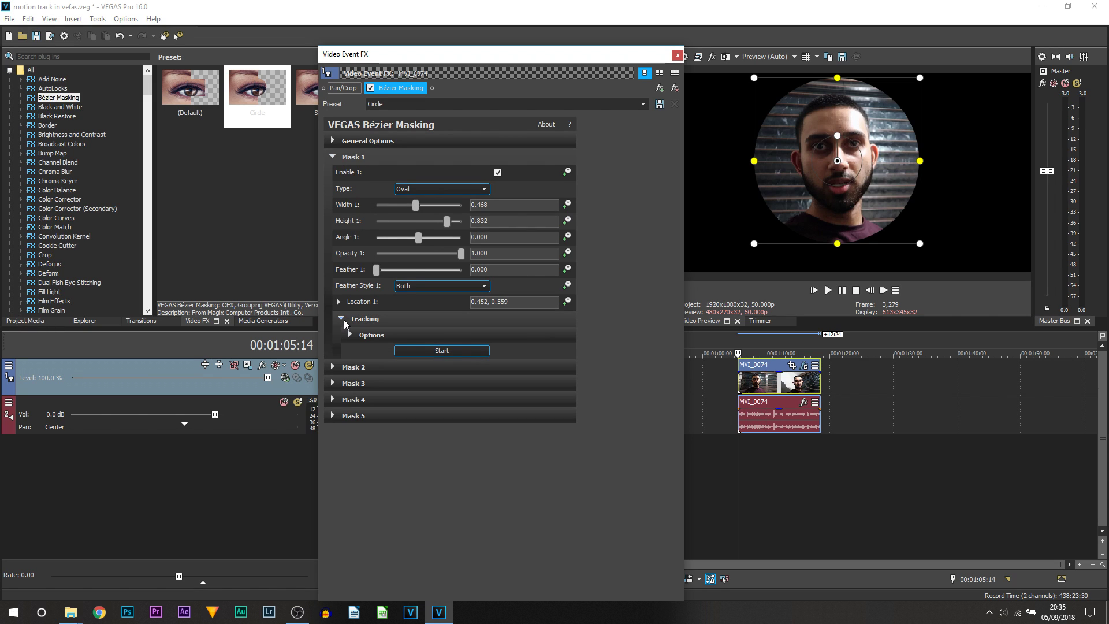
click(460, 351)
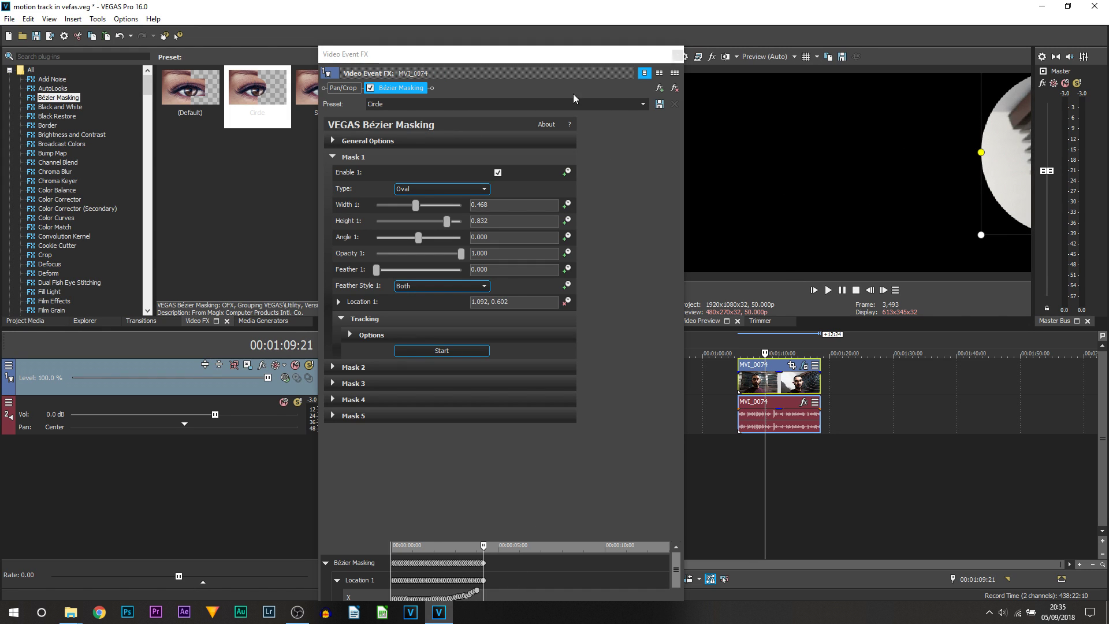
Step through the early tracked frames up to 00:00:03:08 to inspect the mask position
drag(553, 52, 469, 6)
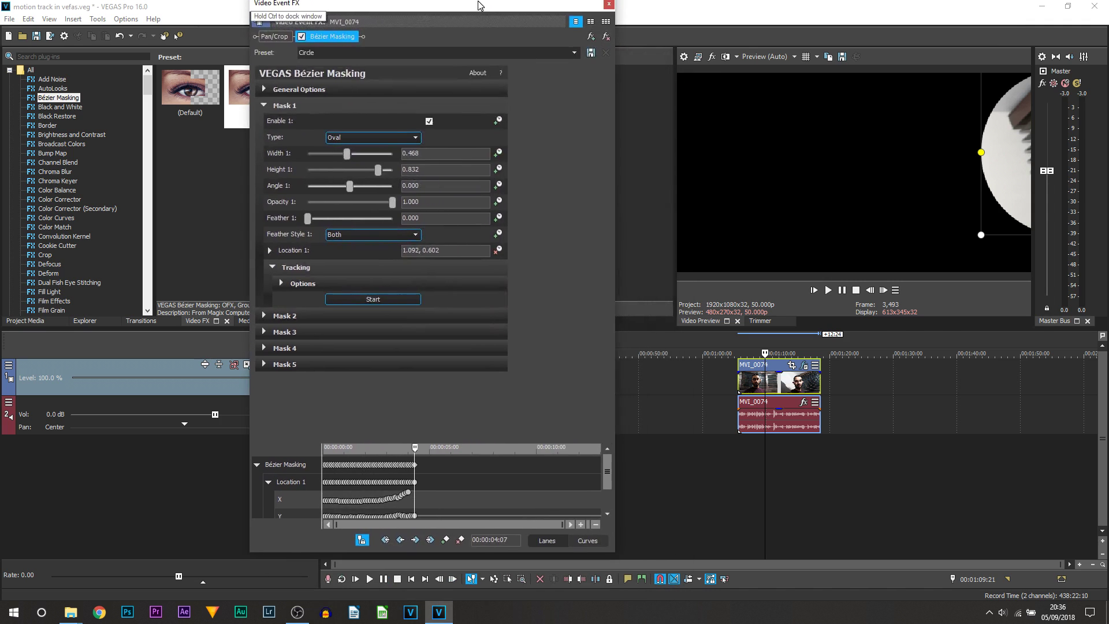
scroll(446, 491, up, 3)
scroll(449, 491, up, 3)
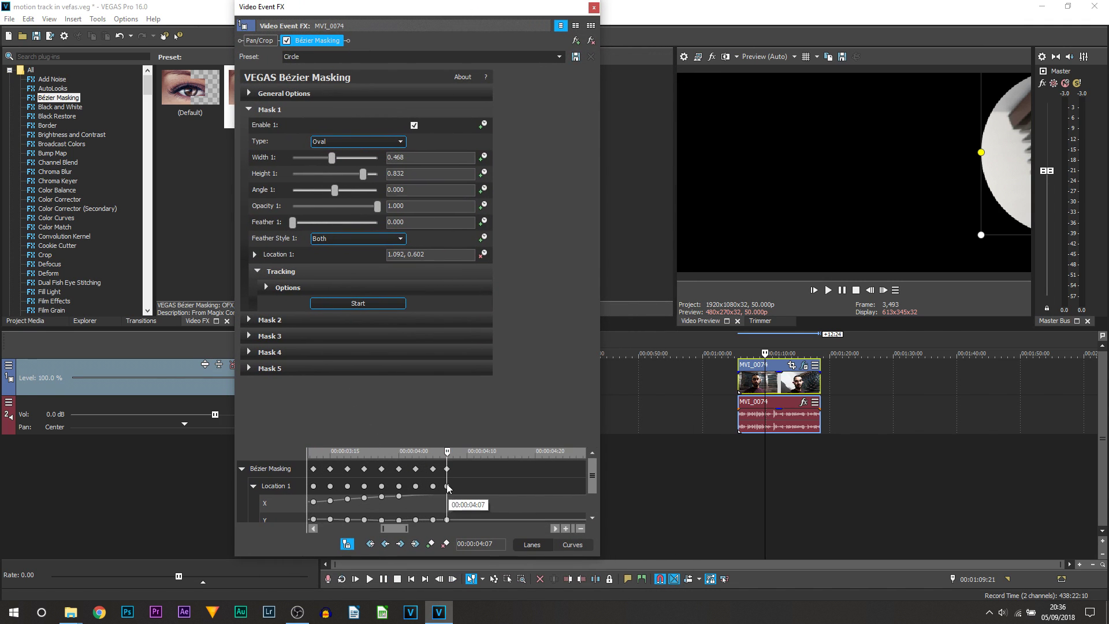
drag(448, 458, 296, 468)
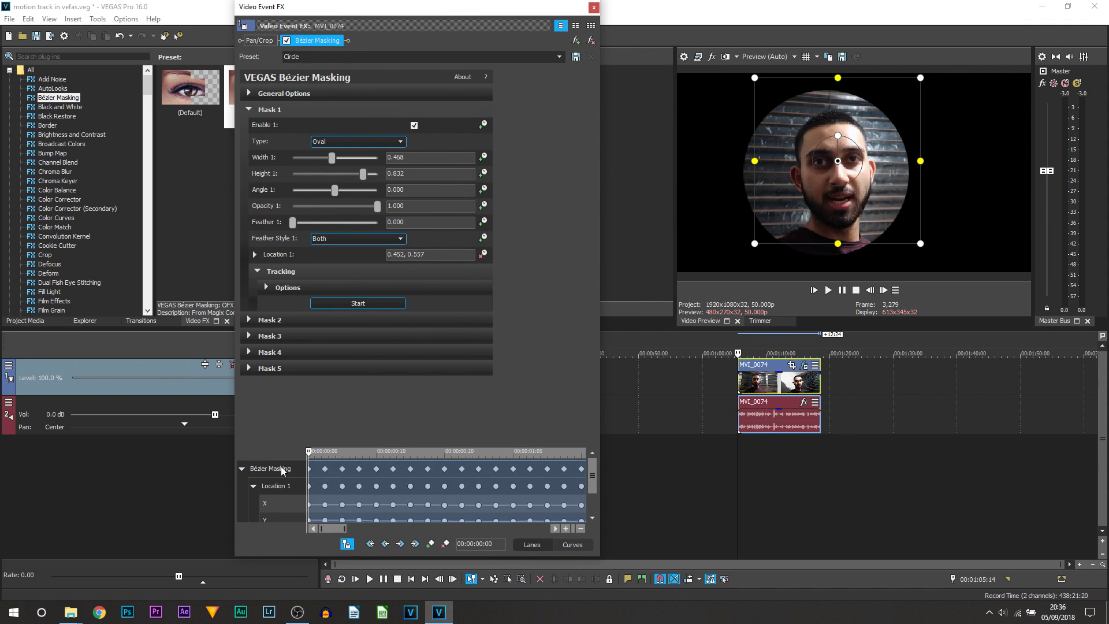
click(462, 452)
scroll(408, 476, down, 3)
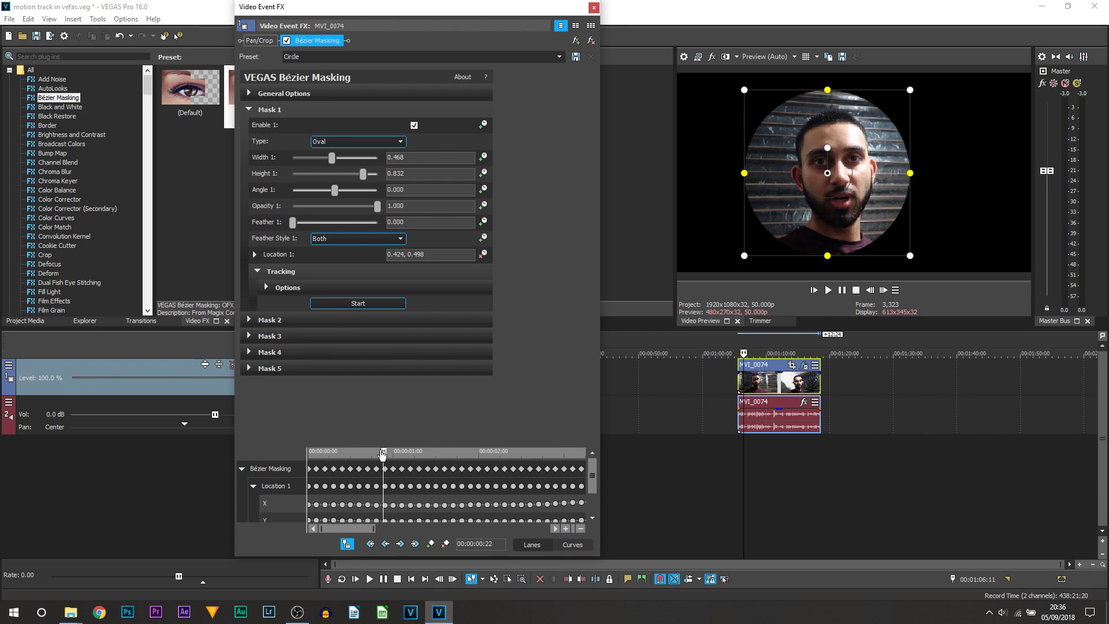
mouse_move(383, 454)
mouse_down()
mouse_move(547, 451)
mouse_move(579, 435)
mouse_up()
scroll(416, 491, down, 2)
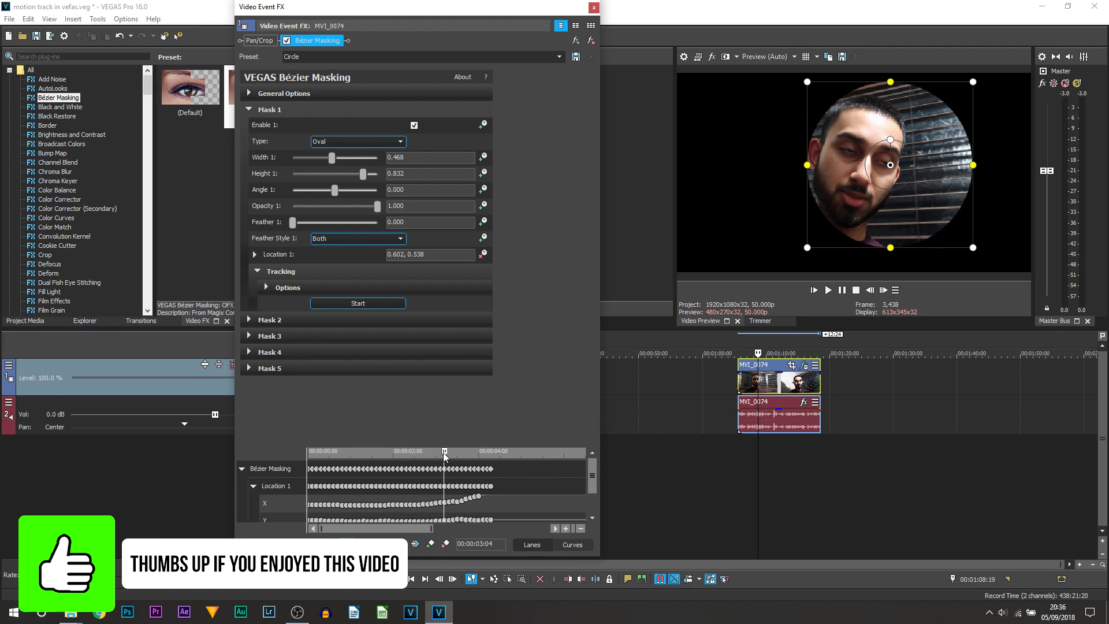
drag(445, 453, 454, 456)
scroll(448, 463, up, 5)
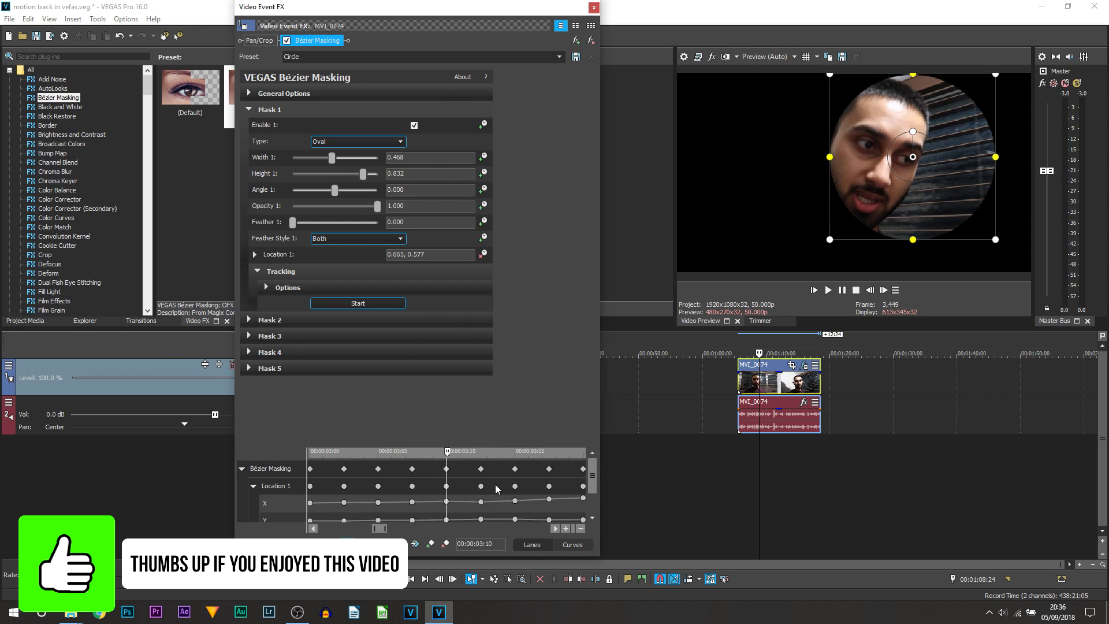
Drag the mask back over the face at the drifted frames 03:08 and 03:13
click(446, 477)
drag(902, 243, 867, 247)
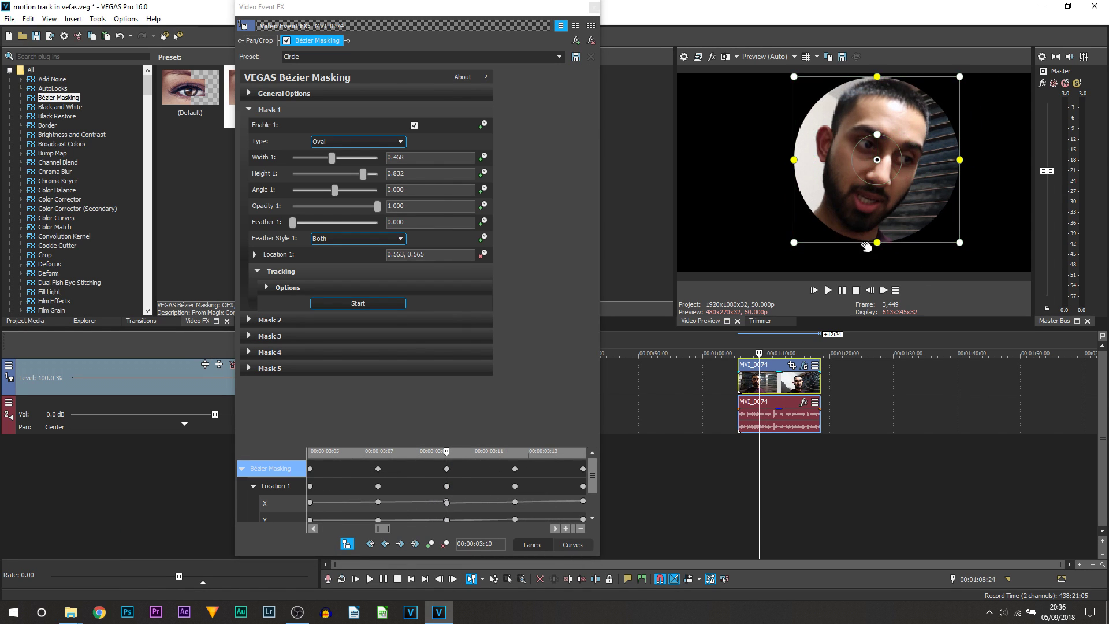
scroll(462, 481, down, 4)
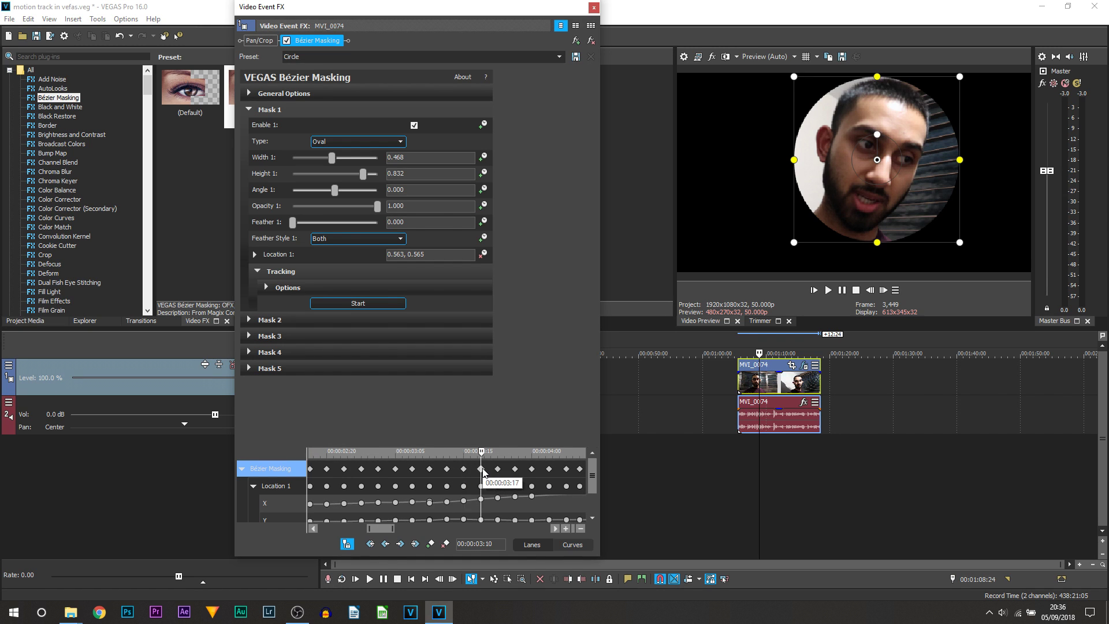
scroll(424, 462, down, 3)
drag(452, 456, 441, 458)
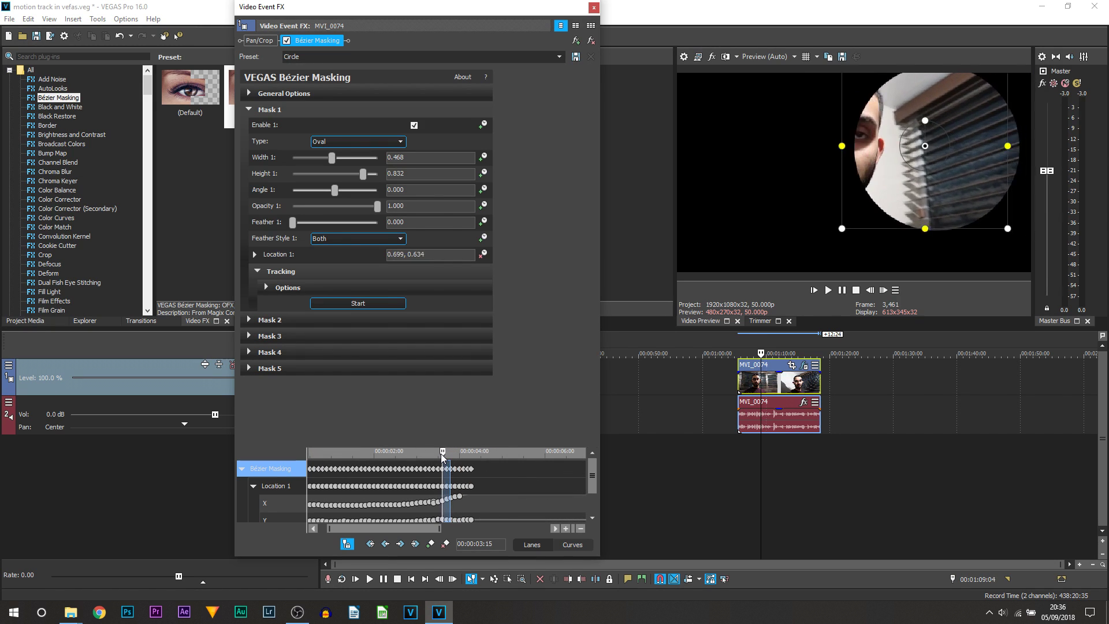
scroll(440, 468, up, 6)
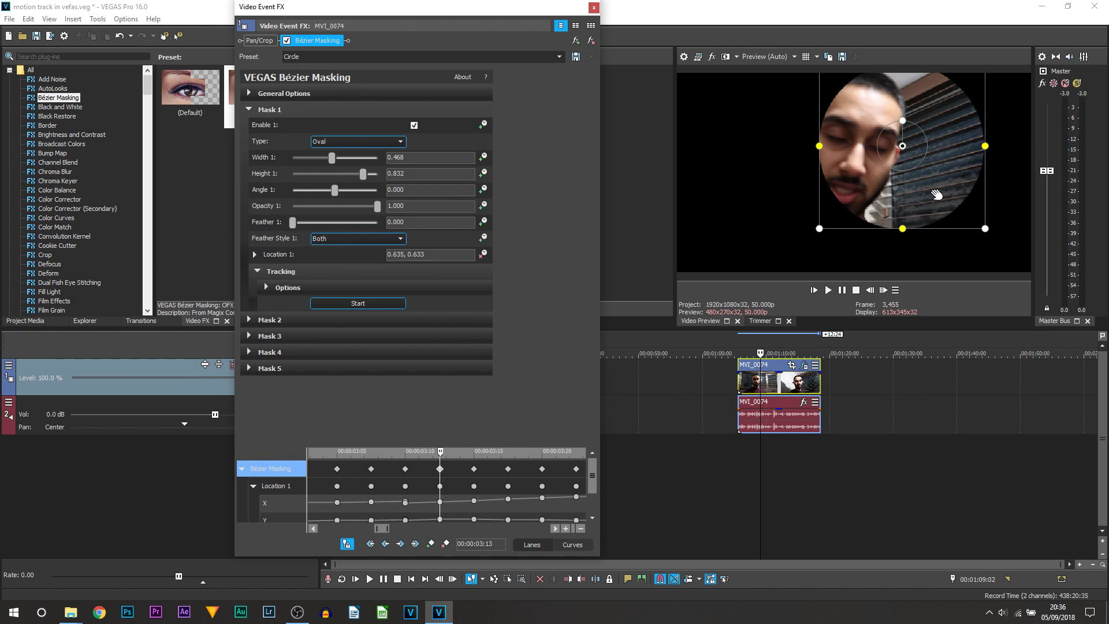
drag(937, 194, 868, 204)
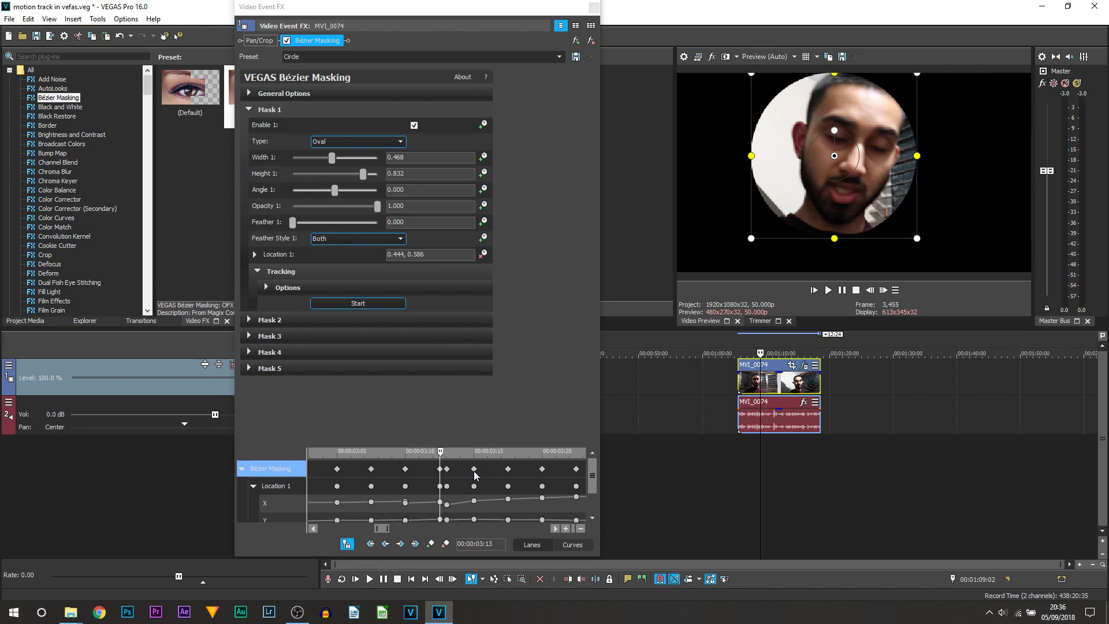
Check the mask at the keyframes from 03:15 to 03:24, returning to 03:19
click(447, 470)
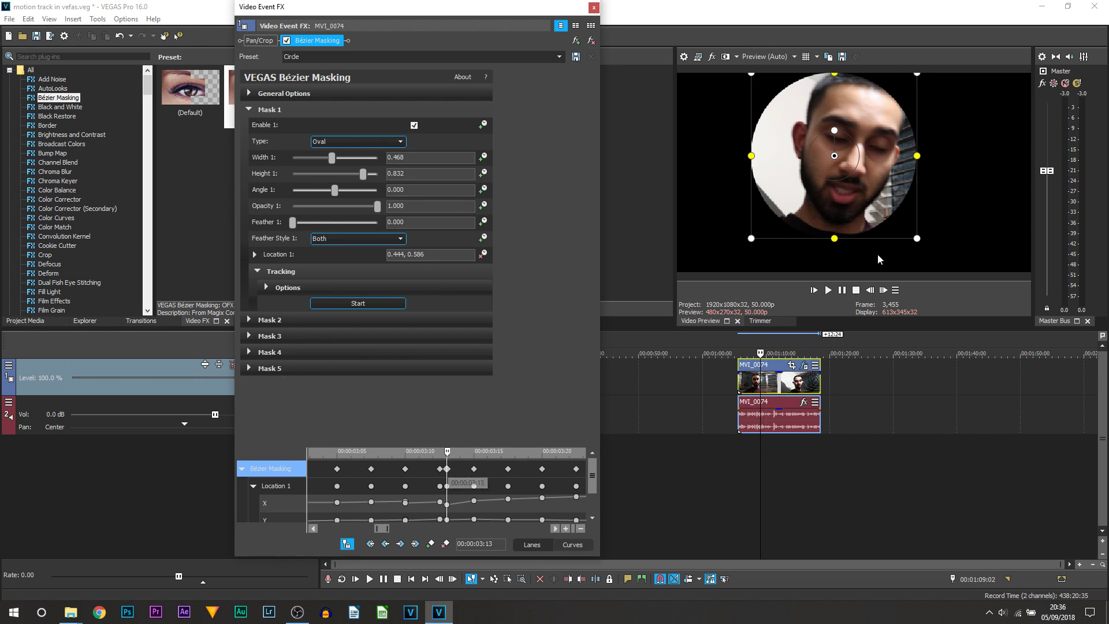
click(474, 470)
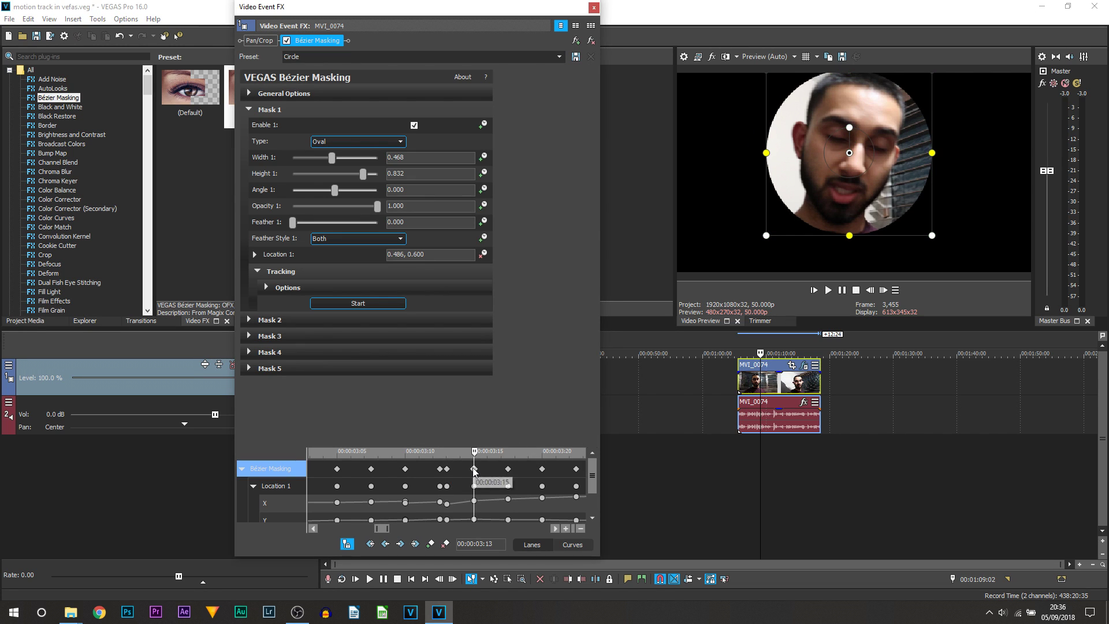
click(508, 469)
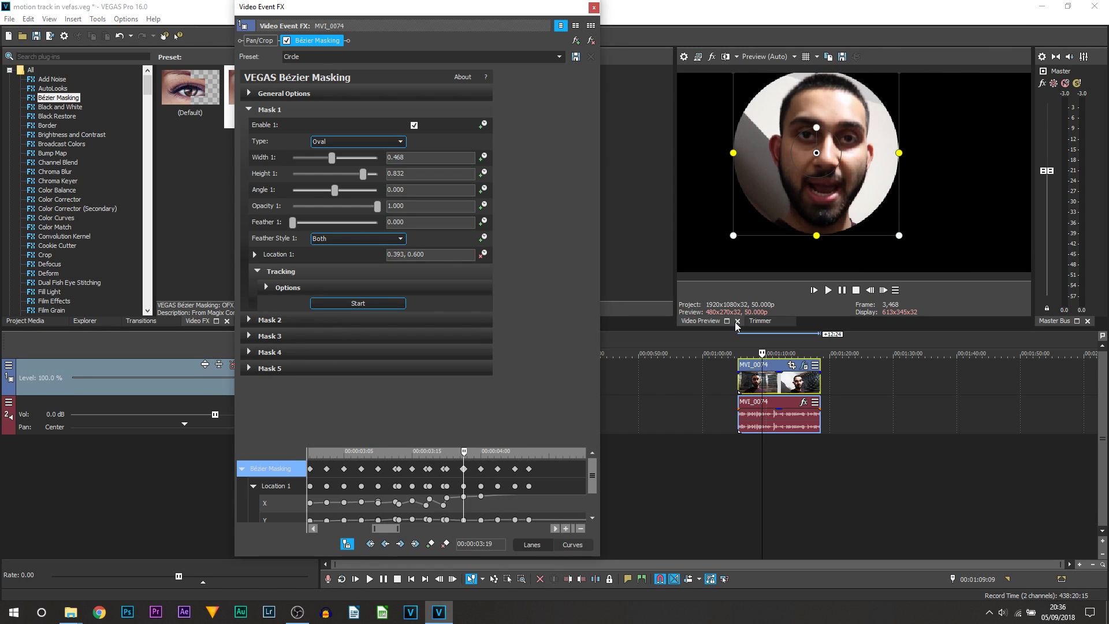
click(479, 469)
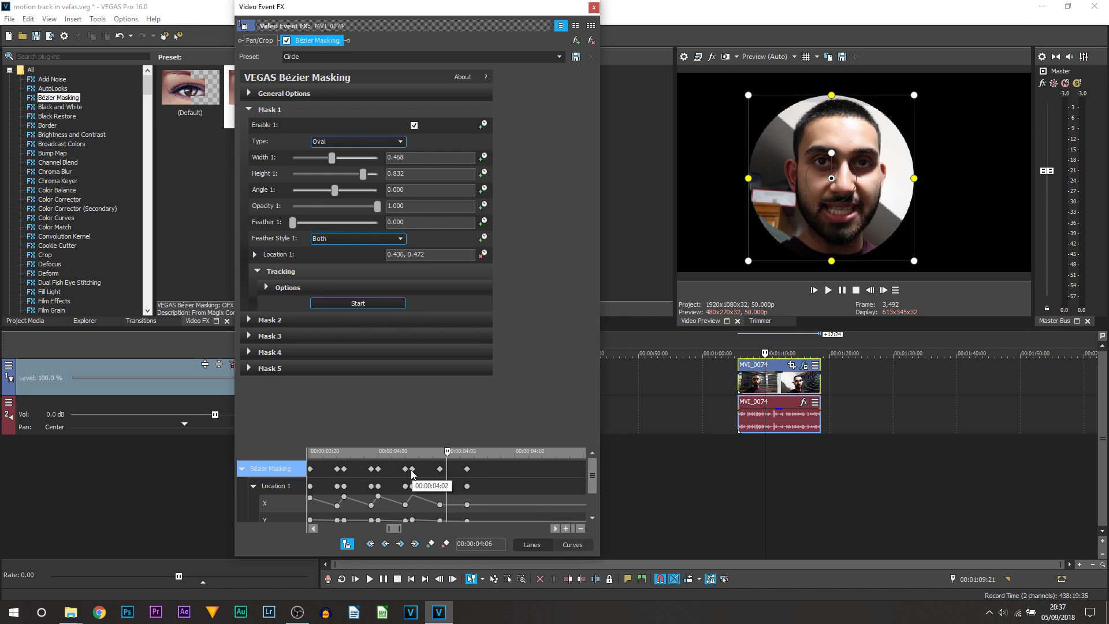
scroll(352, 477, up, 2)
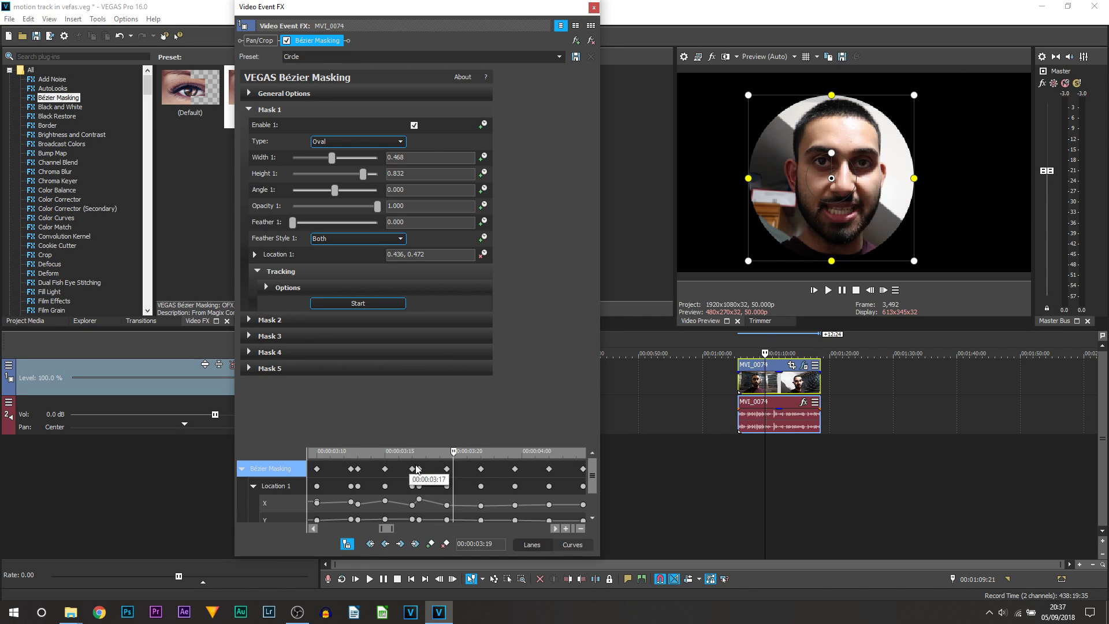
click(362, 476)
scroll(451, 479, down, 5)
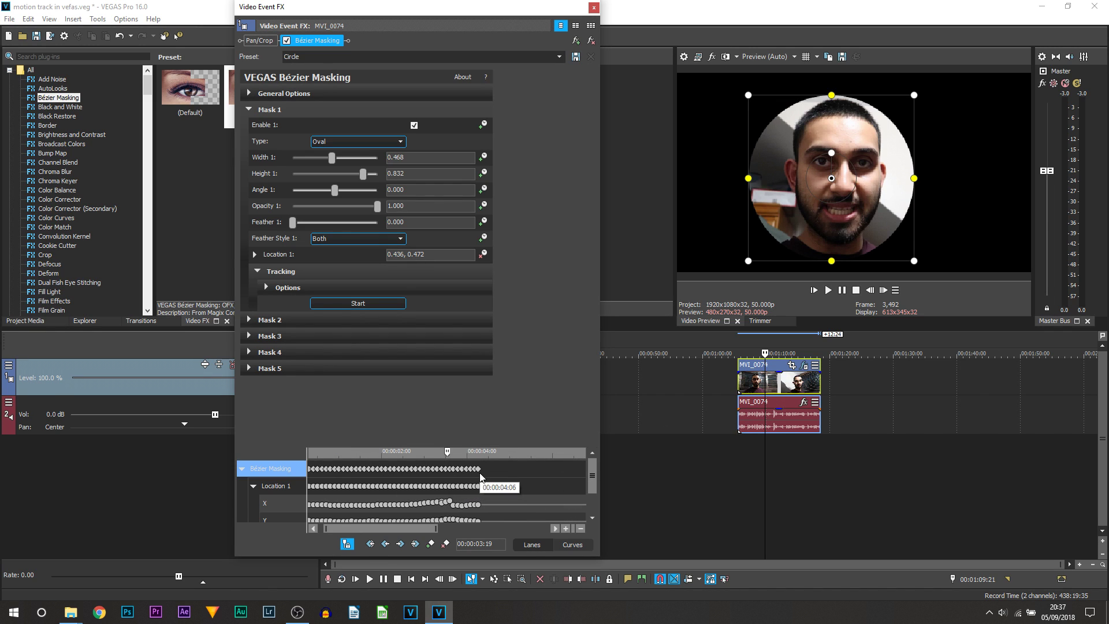
scroll(515, 477, down, 3)
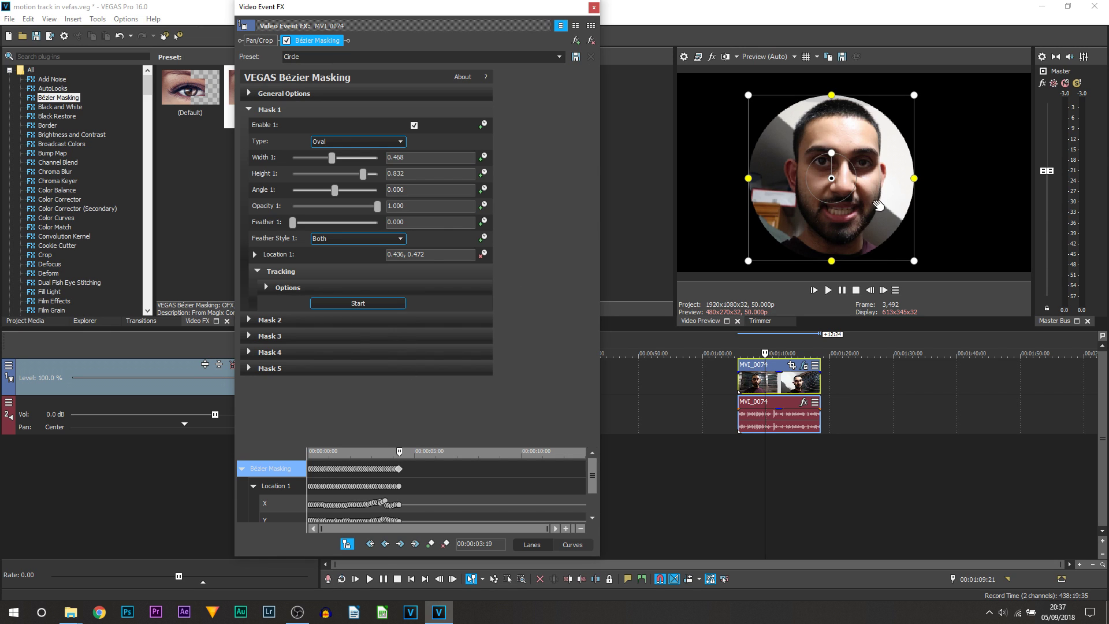
Refit the oval mask over the face and re-run tracking to the clip's end
drag(879, 205, 882, 200)
drag(914, 261, 919, 259)
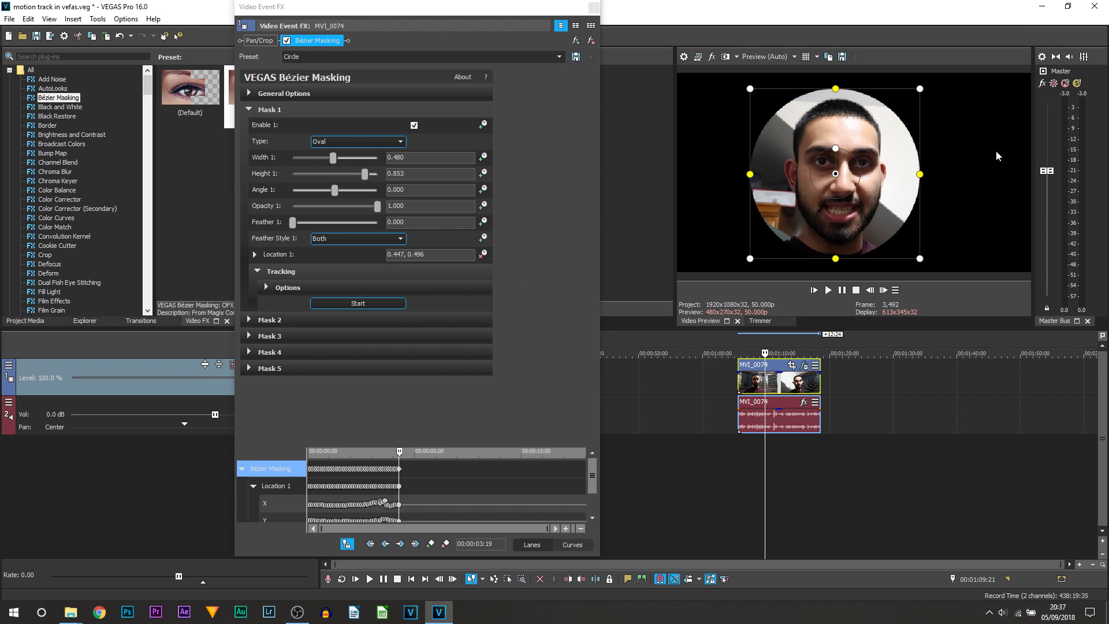
click(399, 303)
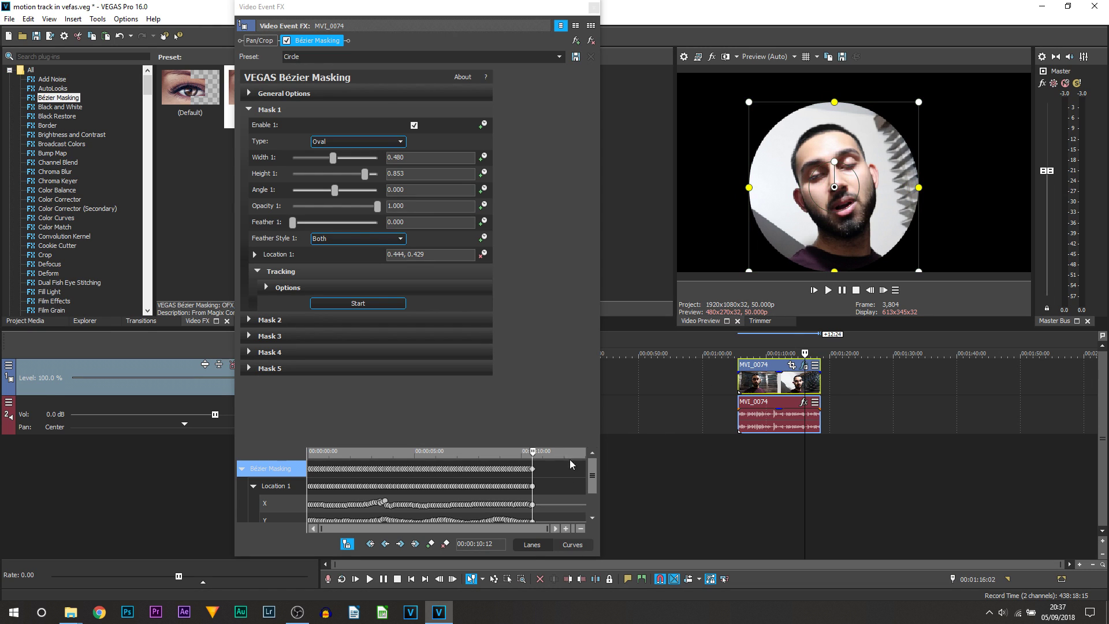
click(357, 303)
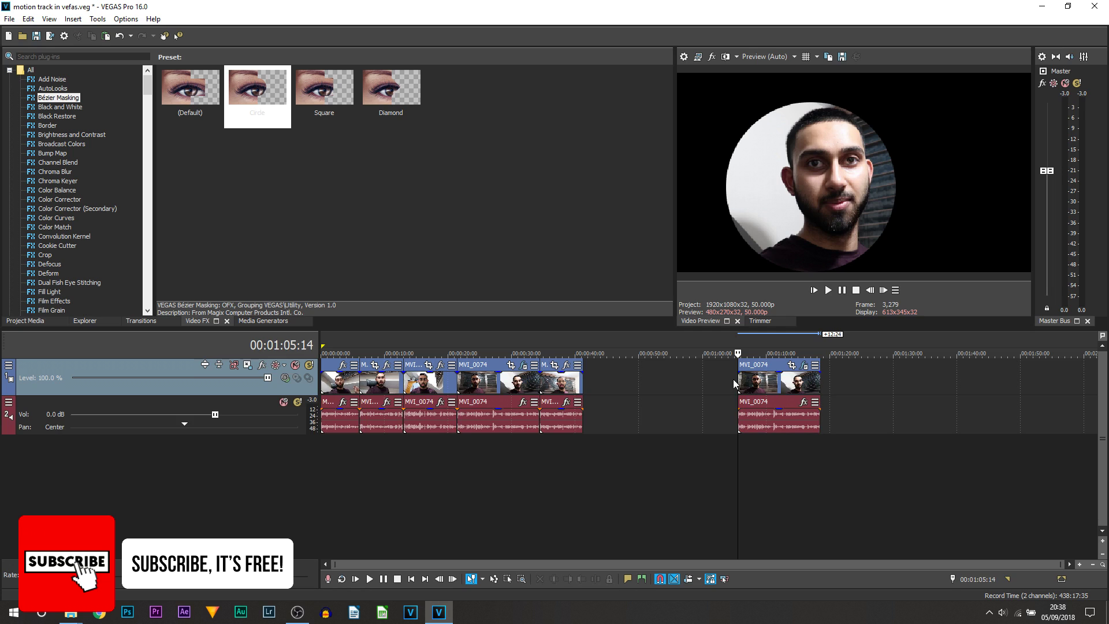
Mute track 2 audio and play the clip to confirm the mask follows the face
click(830, 294)
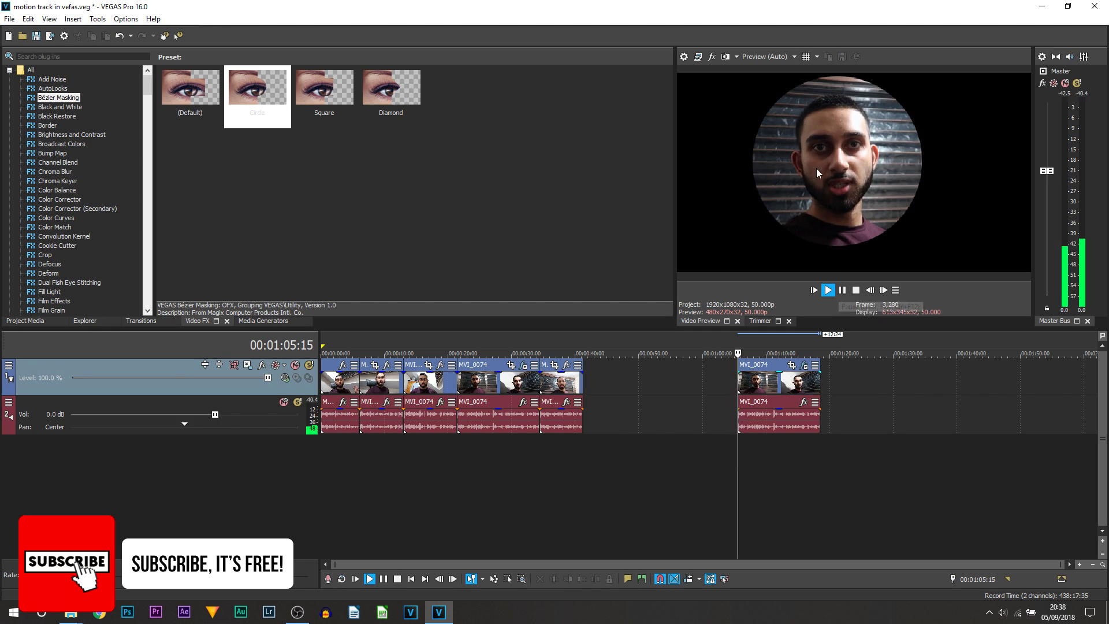
click(283, 402)
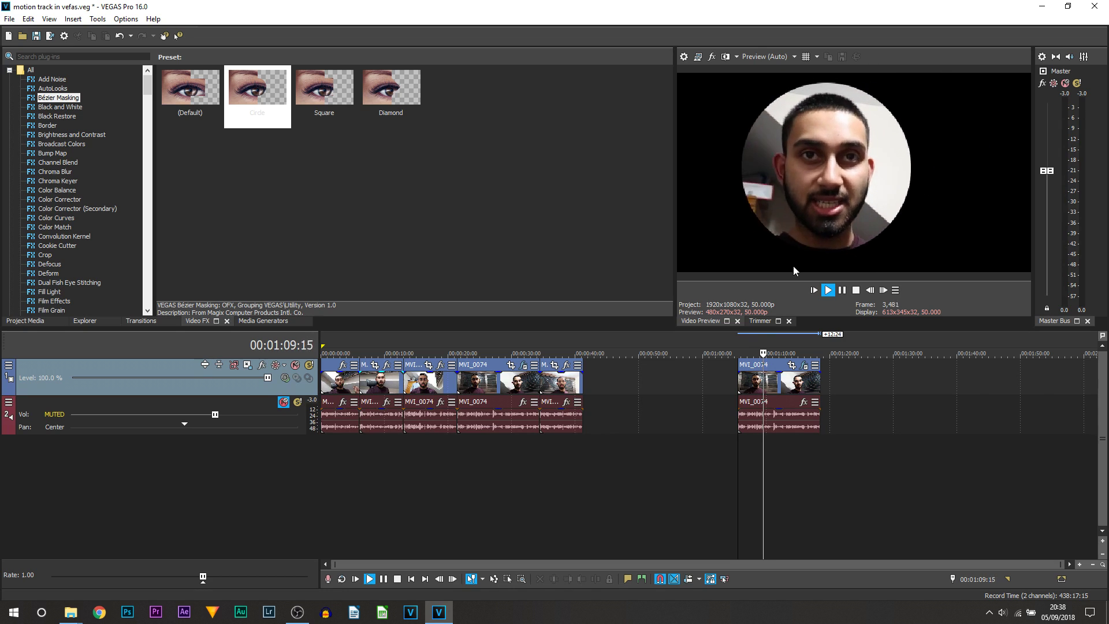
click(843, 291)
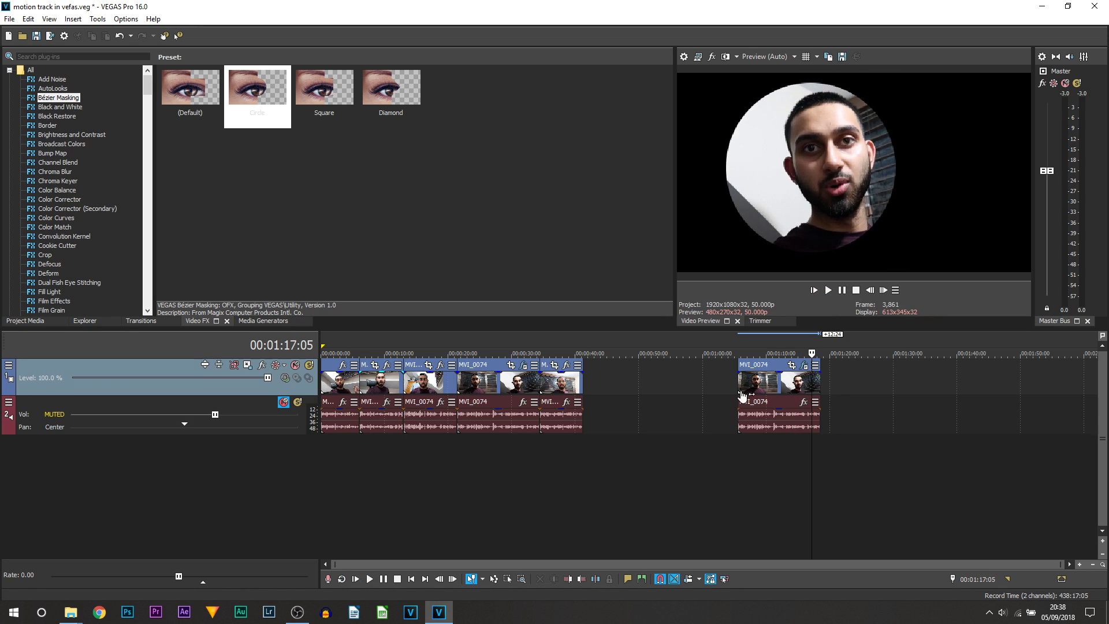
click(743, 383)
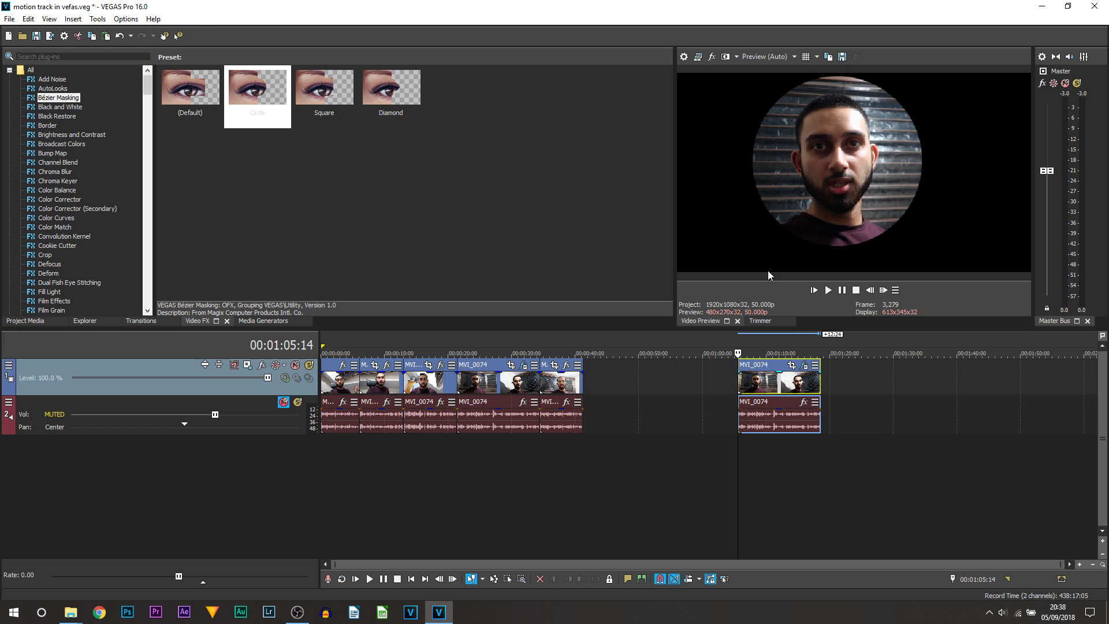
Add the Gaussian Blur Medium Blur preset to the clip's FX chain
click(804, 365)
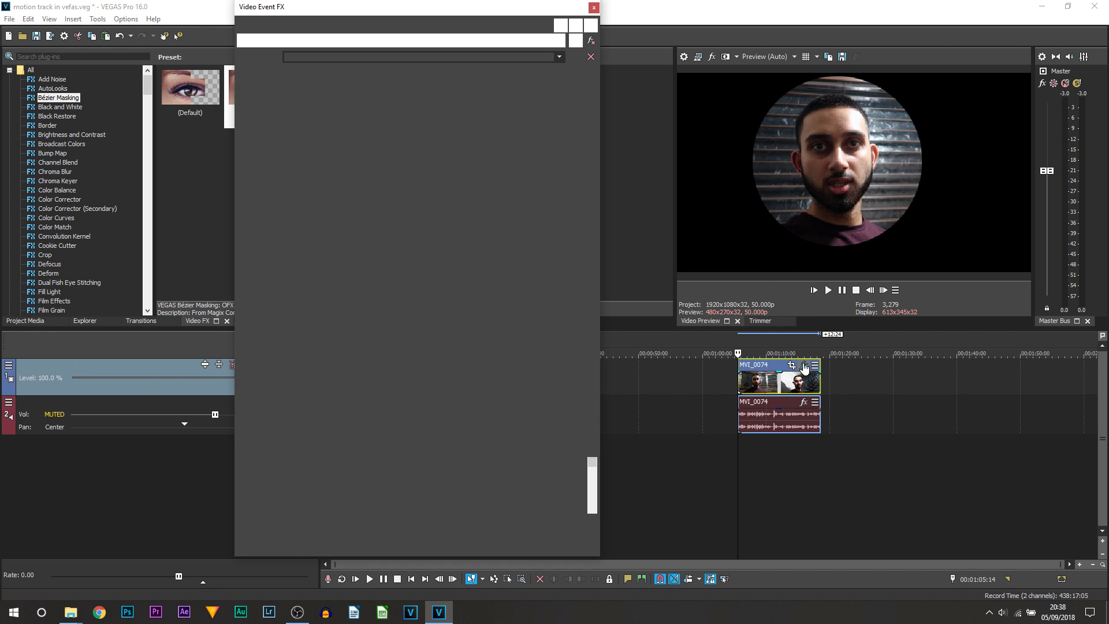
drag(449, 35, 477, 83)
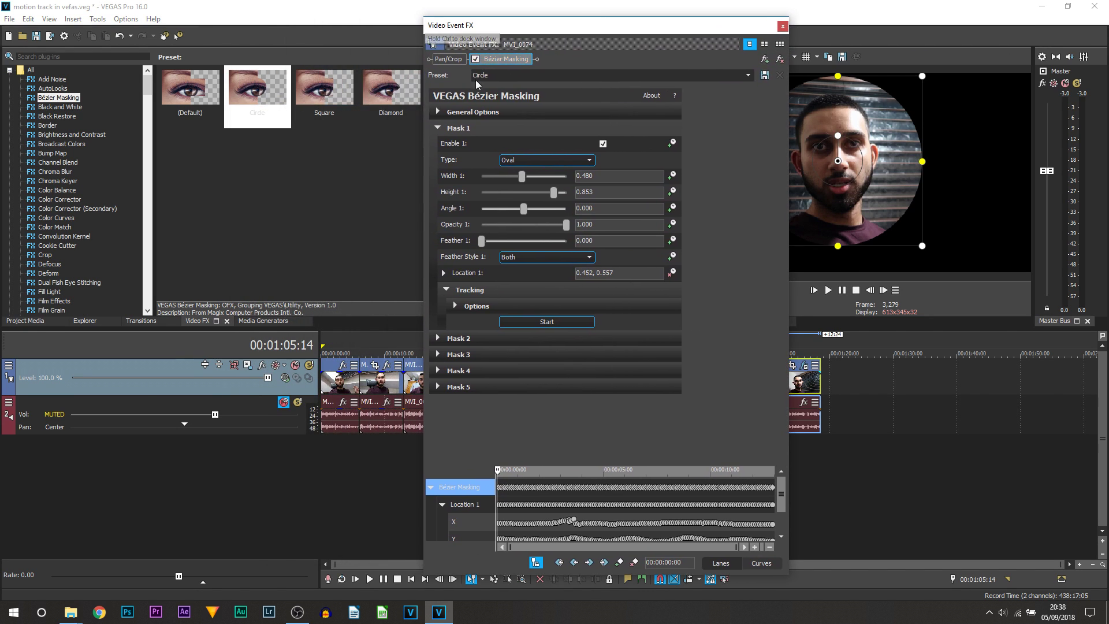
scroll(75, 174, down, 2)
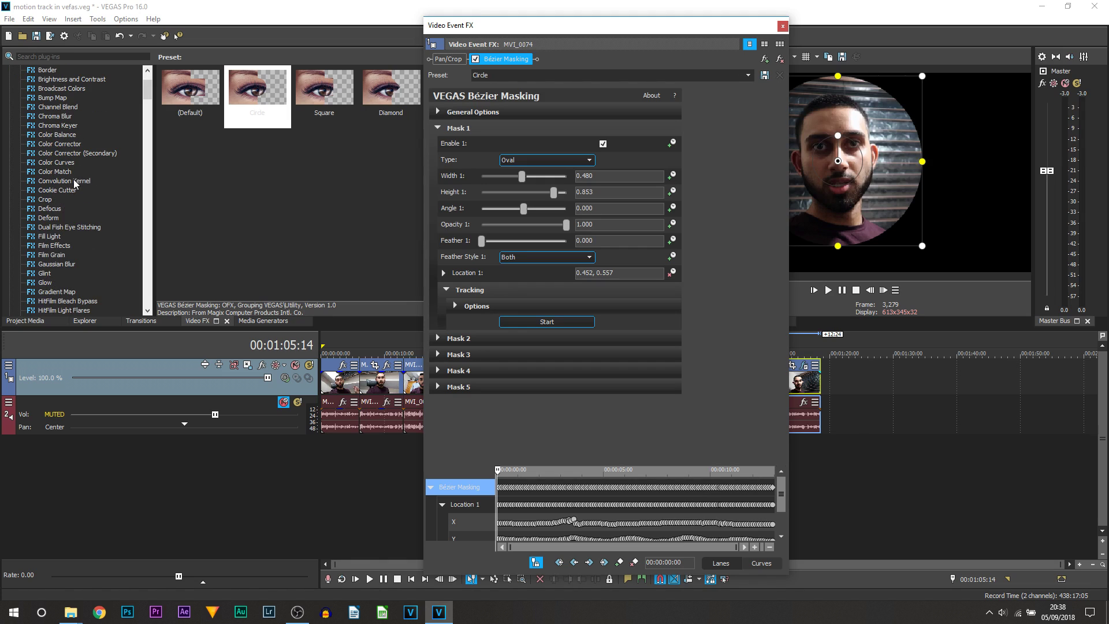
click(72, 264)
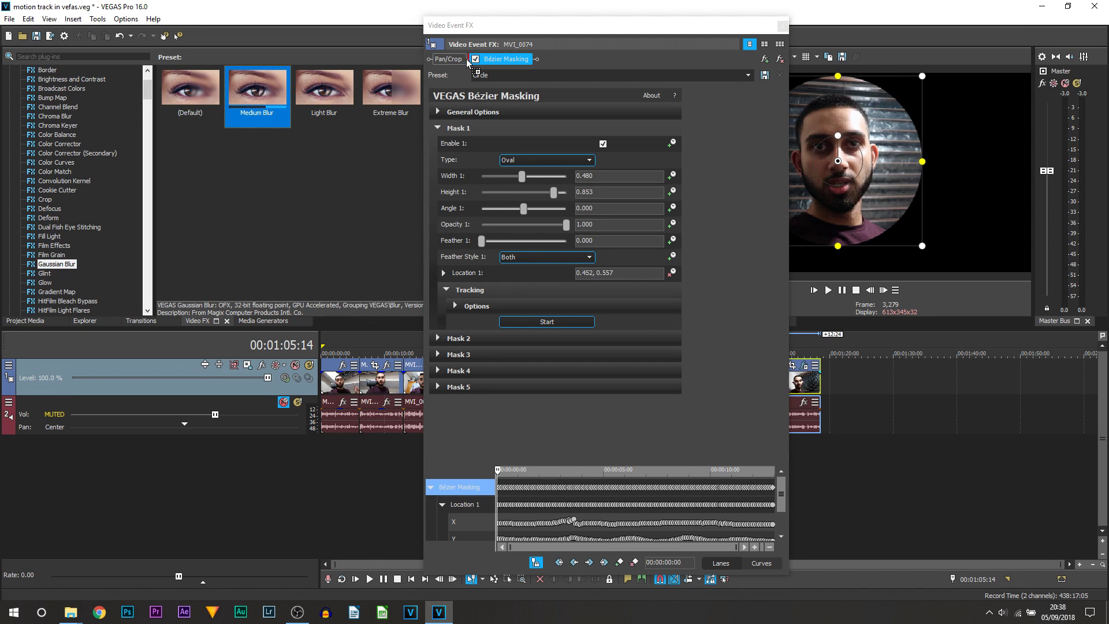
drag(466, 60, 467, 60)
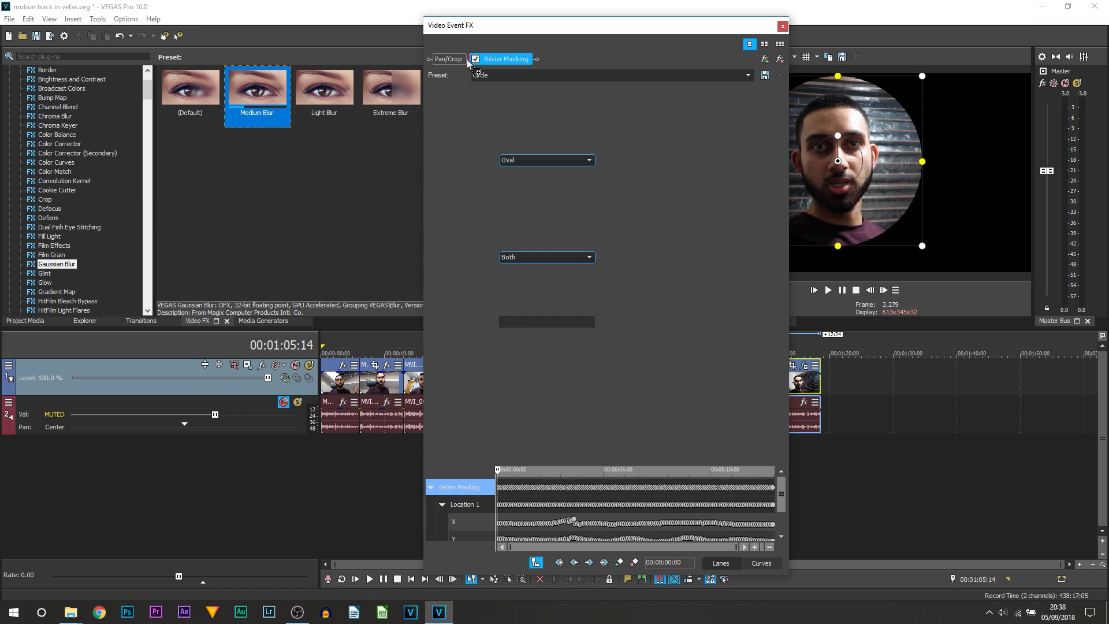
drag(519, 29, 365, 32)
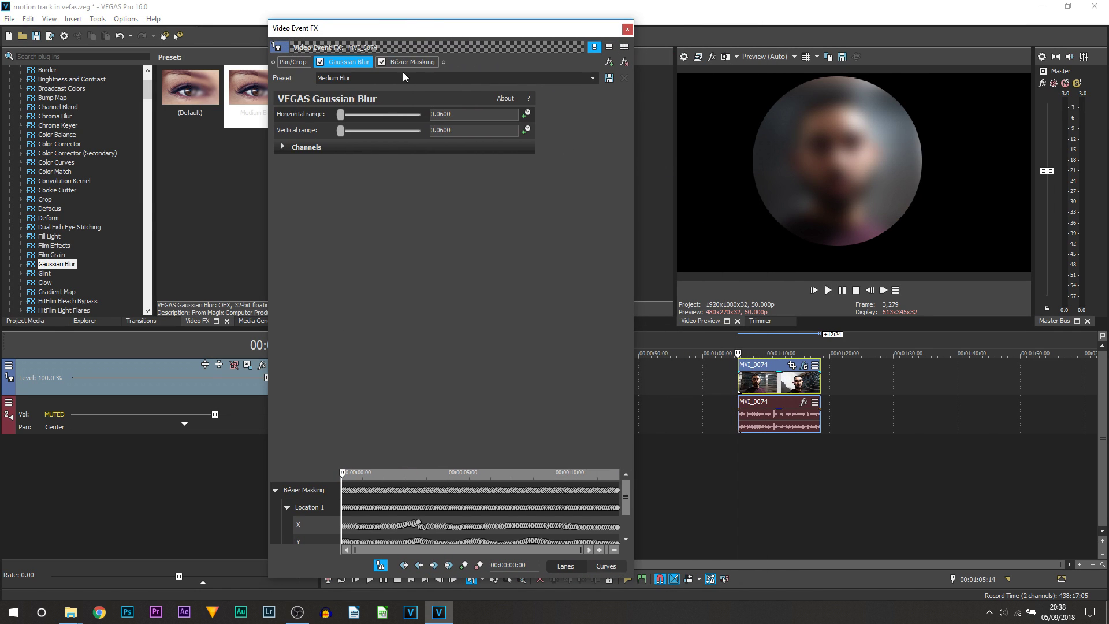
Enable Mask FX in Bézier Masking's General Options so only the face is blurred
click(415, 63)
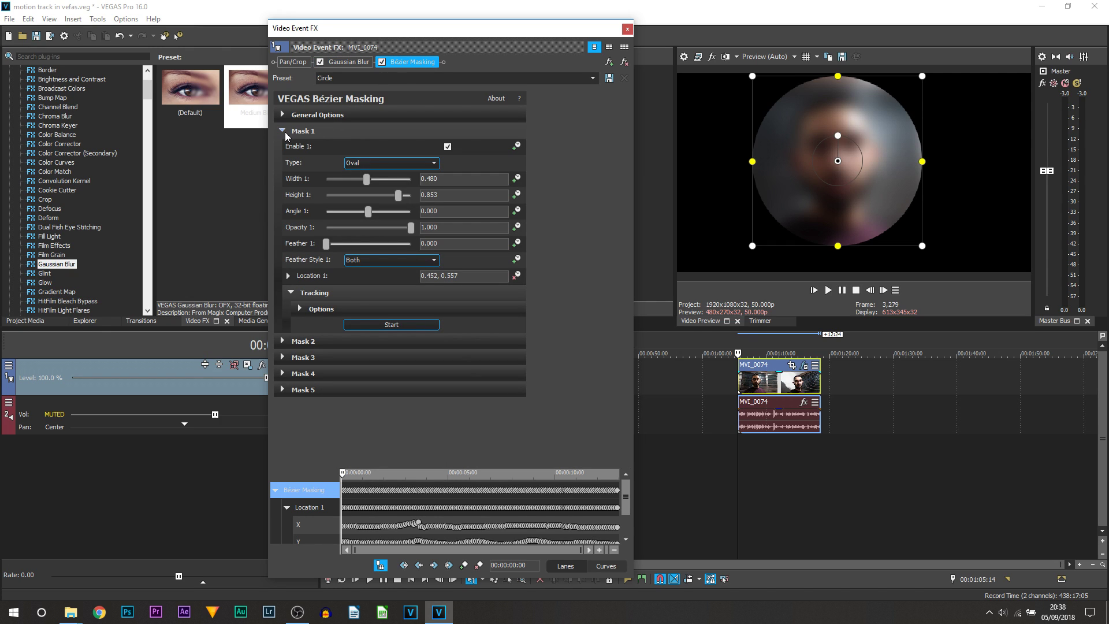
click(283, 131)
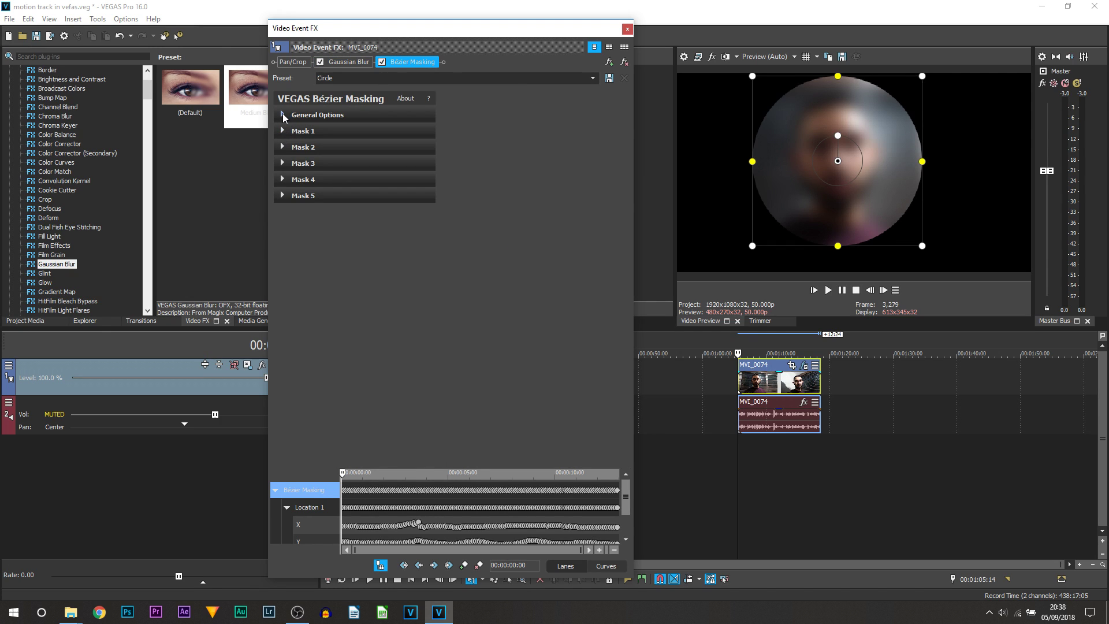
click(283, 115)
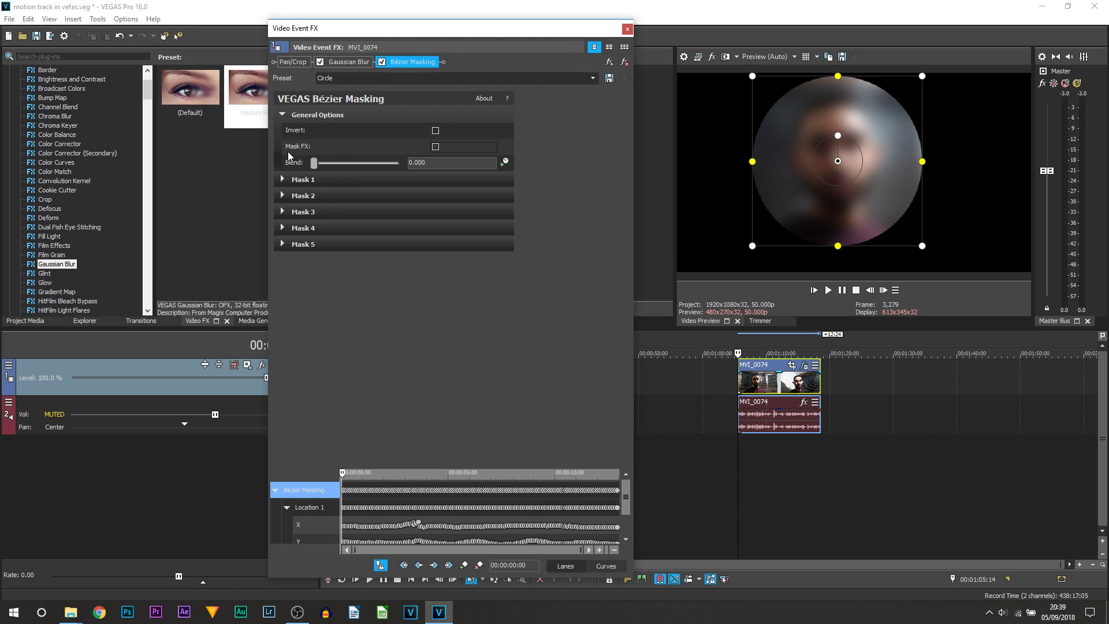
click(435, 147)
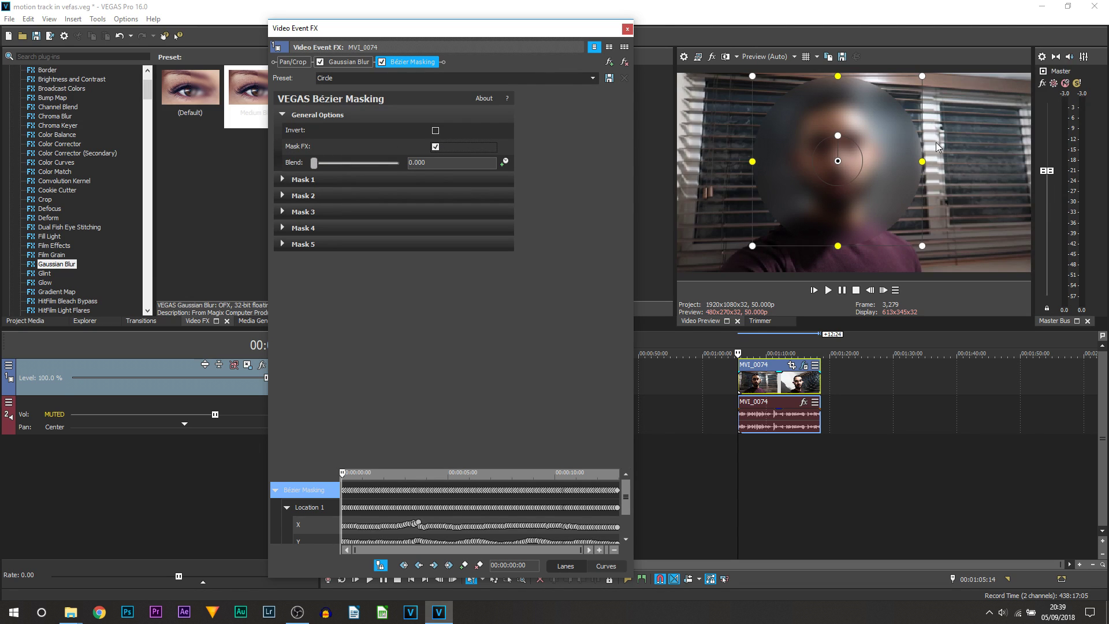
click(627, 29)
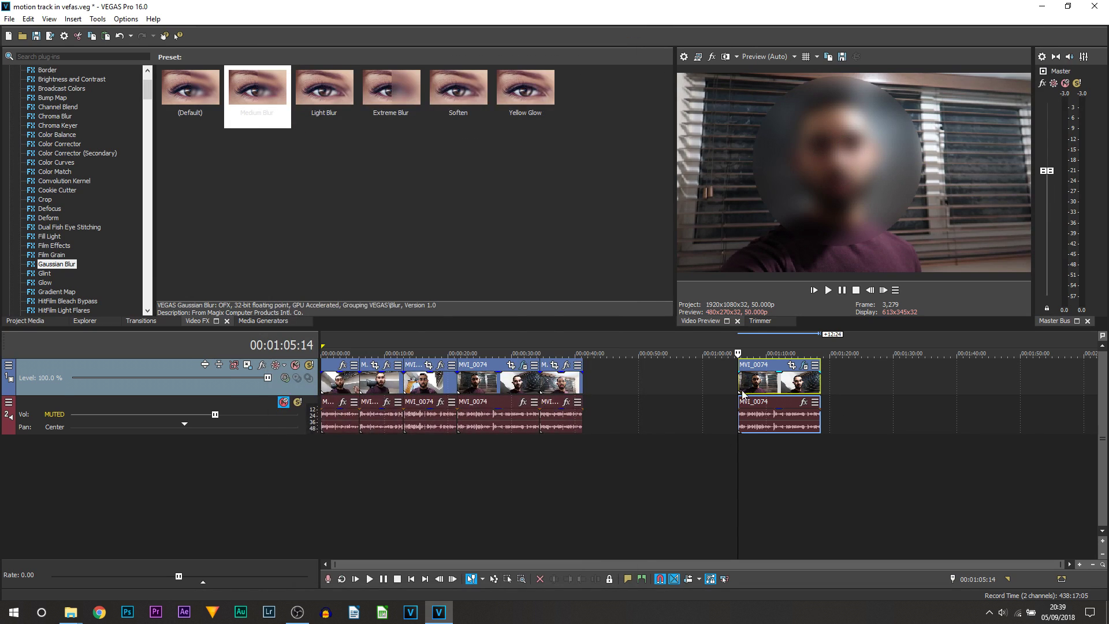
click(842, 290)
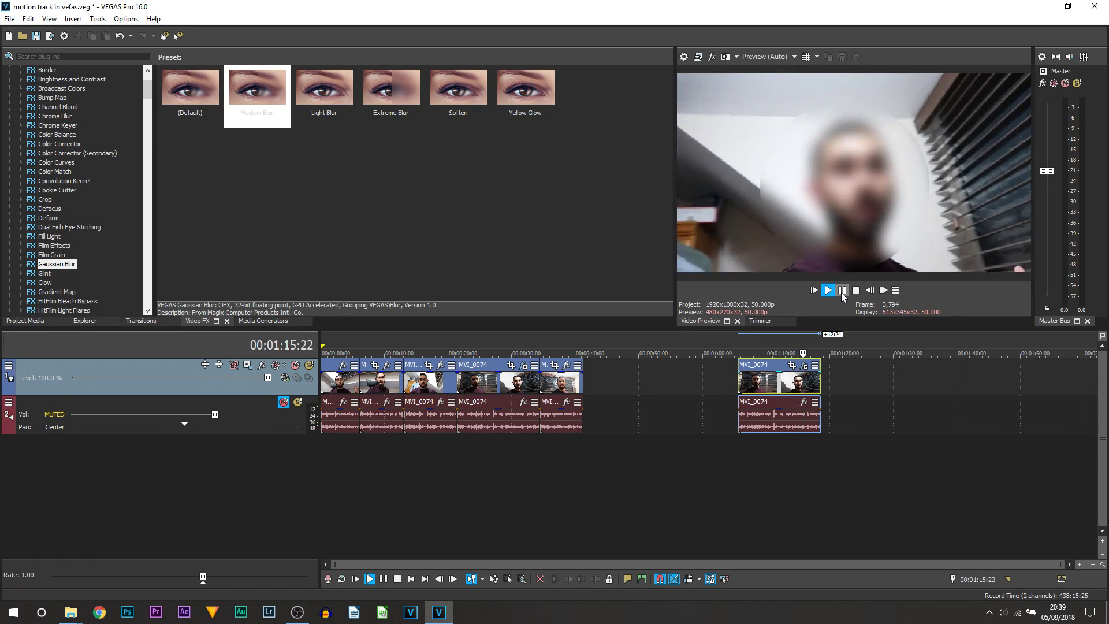
click(842, 293)
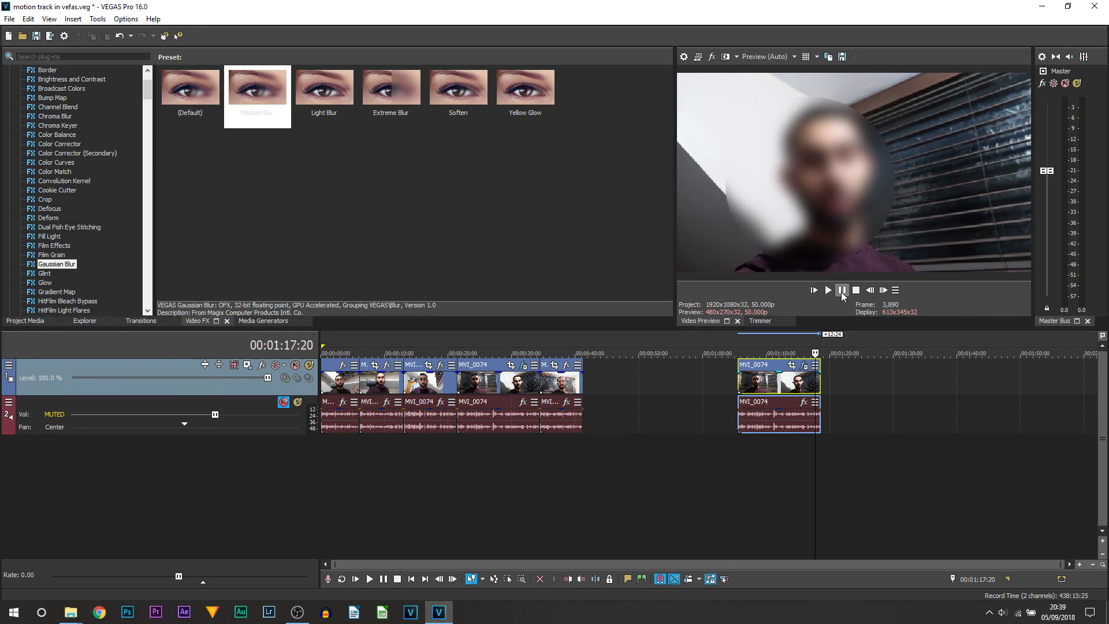